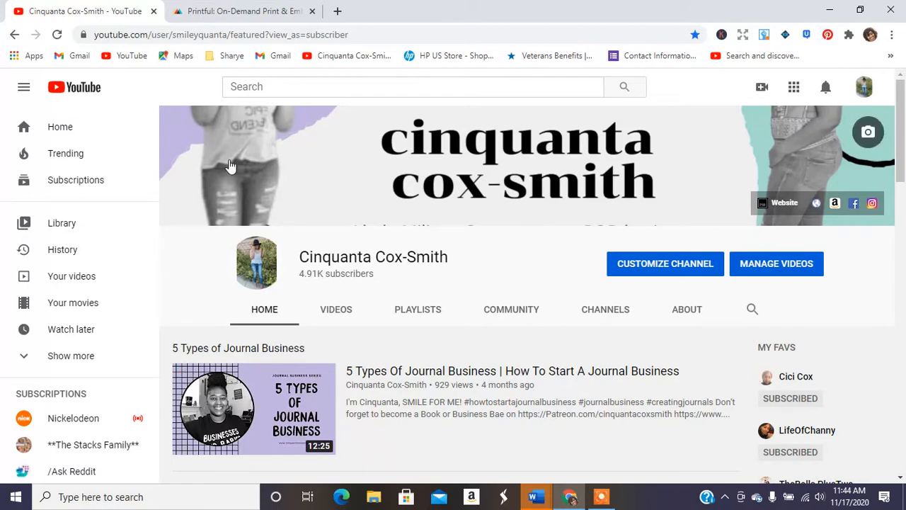
- Switch to Printful and open the Unisex Premium T-Shirt | Bella + Canvas 3001 in the Mockup Generator
{"action": "left_click", "coordinate": [219, 8]}
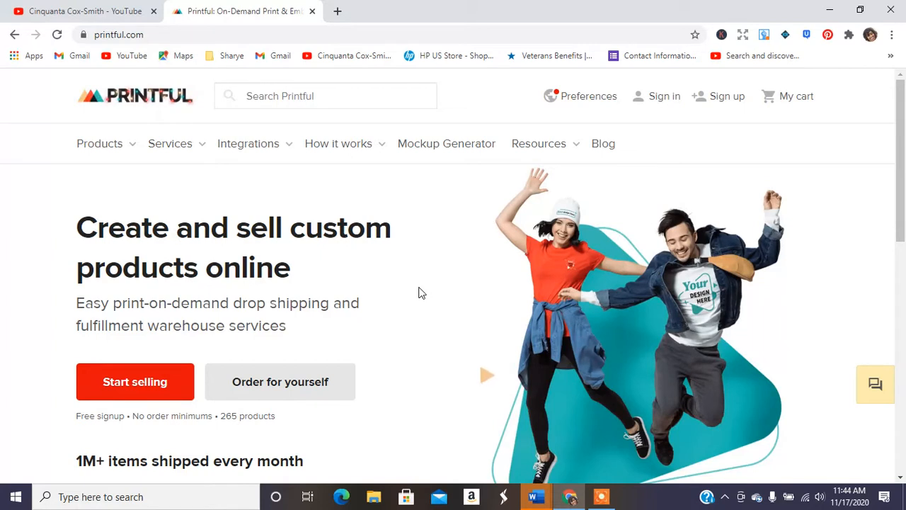
{"action": "left_click", "coordinate": [431, 144]}
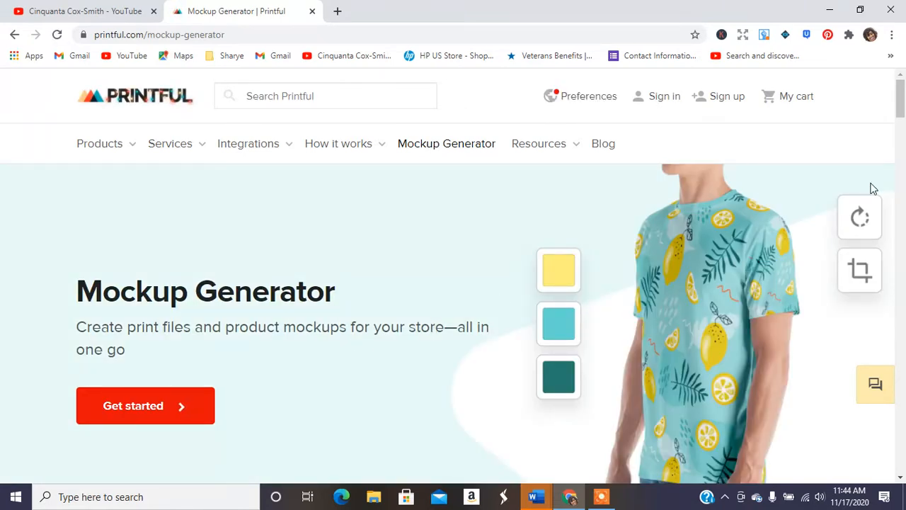
{"action": "left_click_drag", "start_coordinate": [904, 122], "coordinate": [898, 74]}
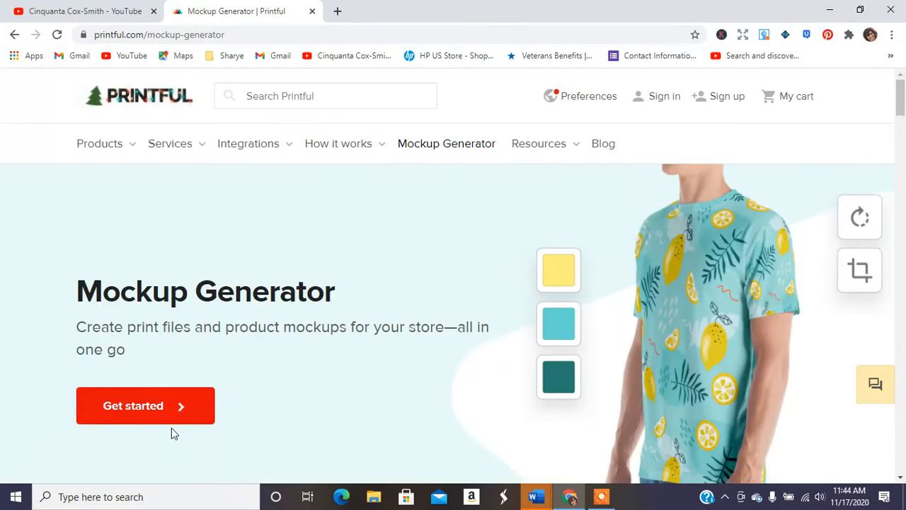
{"action": "left_click", "coordinate": [148, 416]}
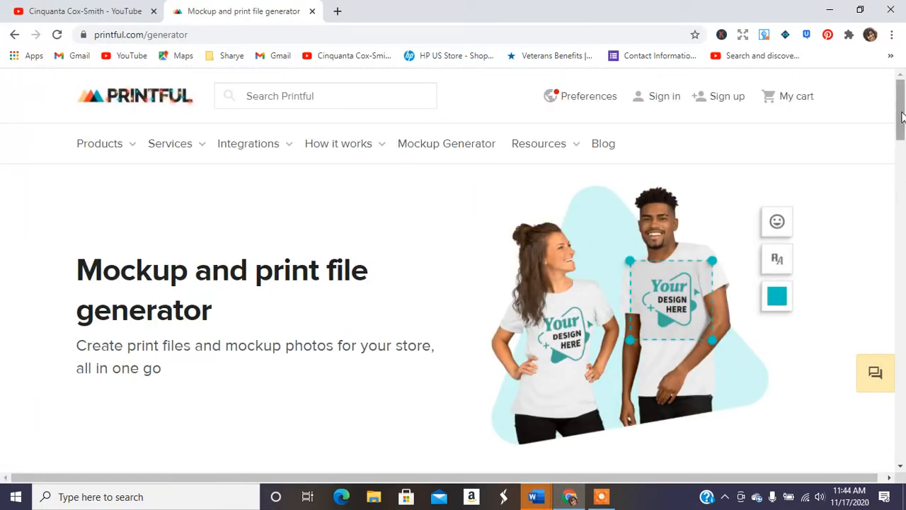
{"action": "left_click_drag", "start_coordinate": [902, 117], "coordinate": [902, 187]}
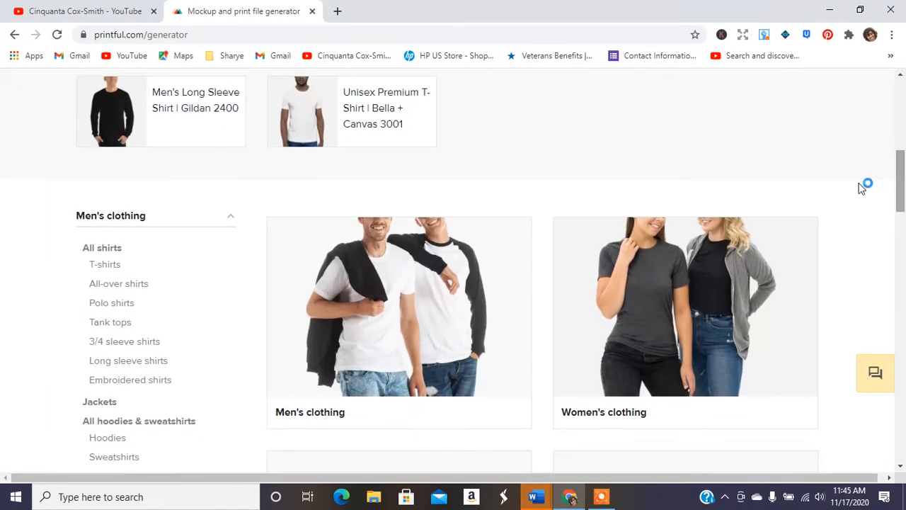
{"action": "left_click", "coordinate": [365, 132]}
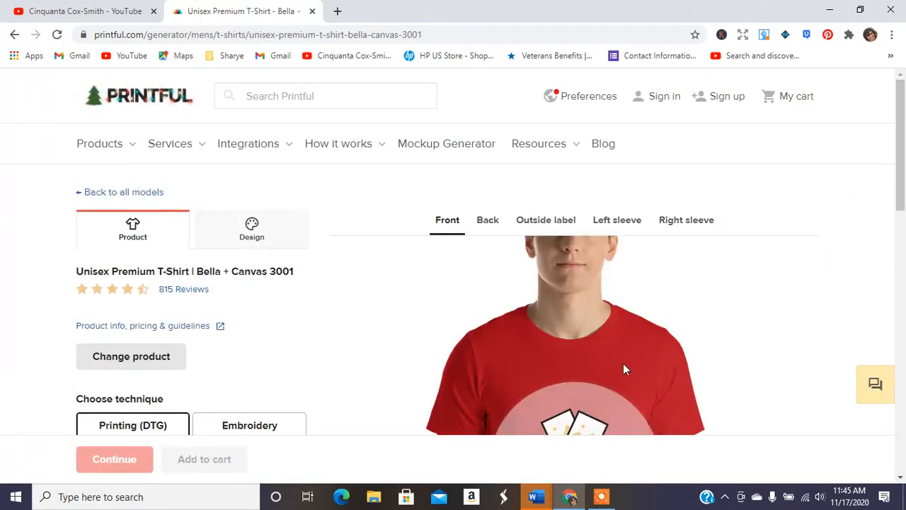
- Add White, Gold and Soft Cream to the selected T-shirt colors
{"action": "left_click_drag", "start_coordinate": [901, 177], "coordinate": [902, 245]}
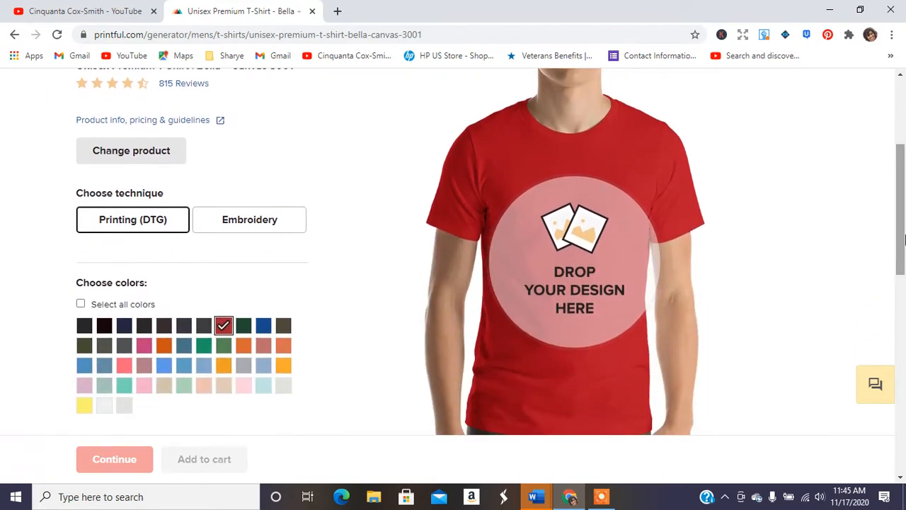
{"action": "left_click", "coordinate": [124, 408]}
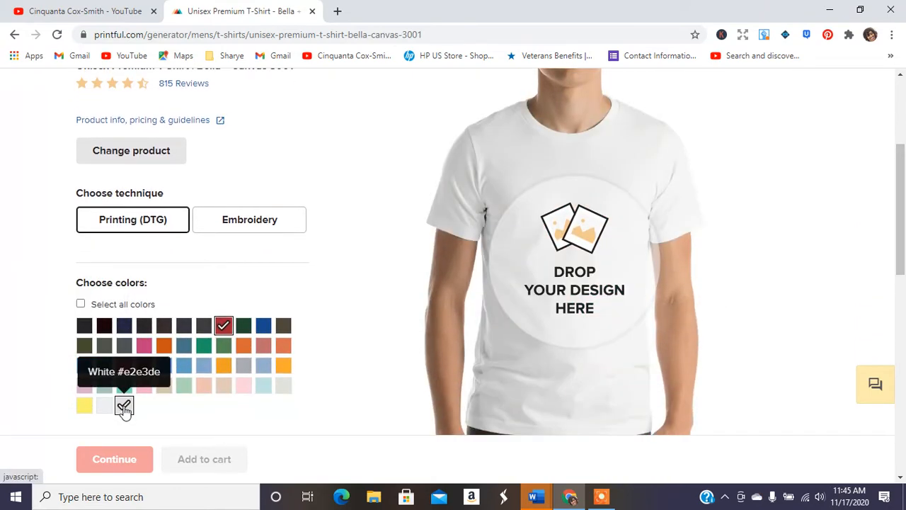
{"action": "left_click", "coordinate": [283, 367]}
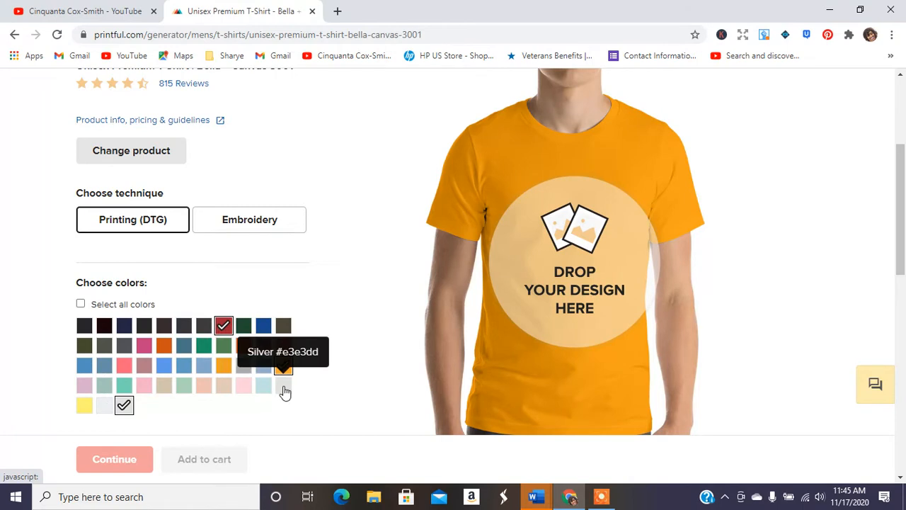
{"action": "left_click", "coordinate": [163, 386]}
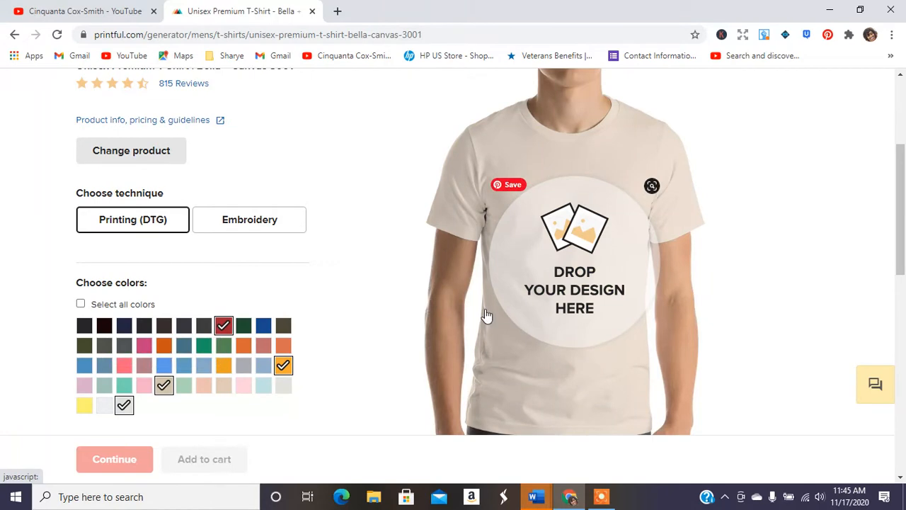
- Upload the printful mockup image from Downloads, accepting the upload conditions, and place Printful-mockup.png on the shirt's front
{"action": "left_click", "coordinate": [567, 296]}
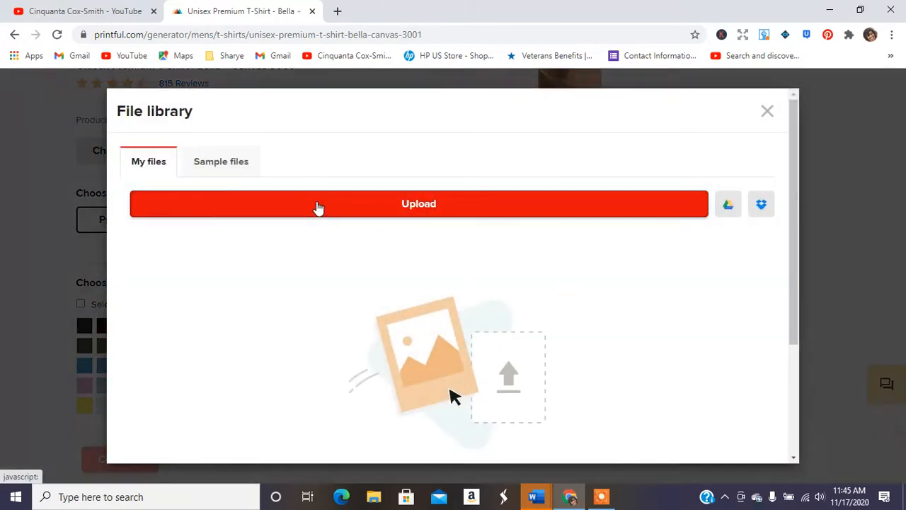
{"action": "left_click", "coordinate": [318, 206]}
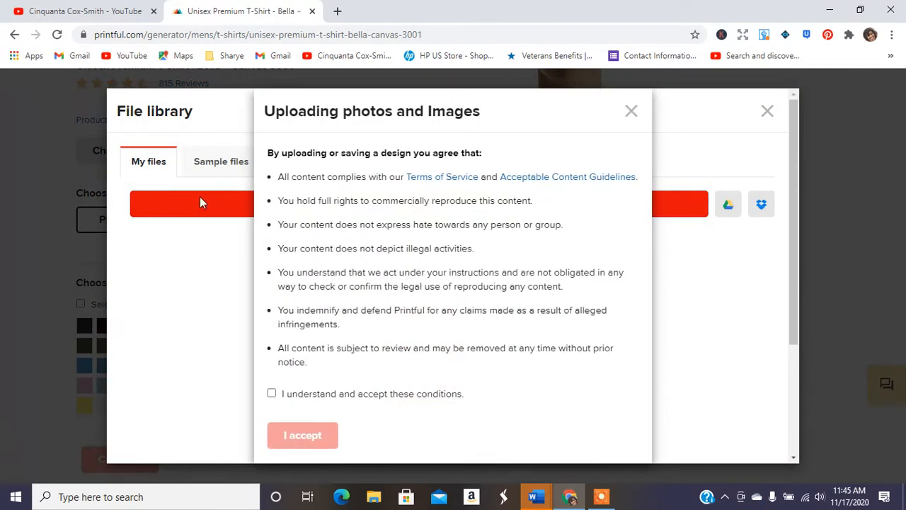
{"action": "left_click", "coordinate": [273, 395]}
{"action": "left_click", "coordinate": [293, 445]}
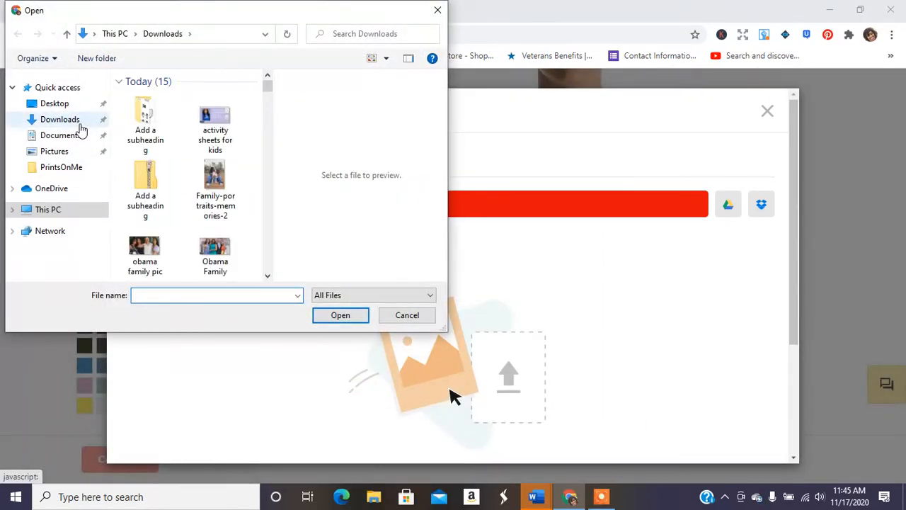
{"action": "left_click", "coordinate": [60, 120]}
{"action": "scroll", "coordinate": [142, 279], "scroll_direction": "down", "scroll_amount": 1}
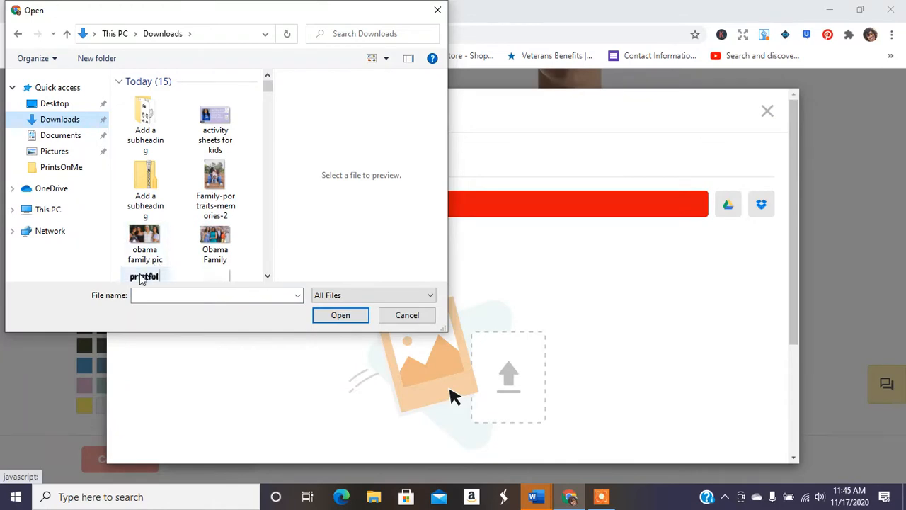
{"action": "left_click", "coordinate": [141, 277]}
{"action": "left_click", "coordinate": [328, 319]}
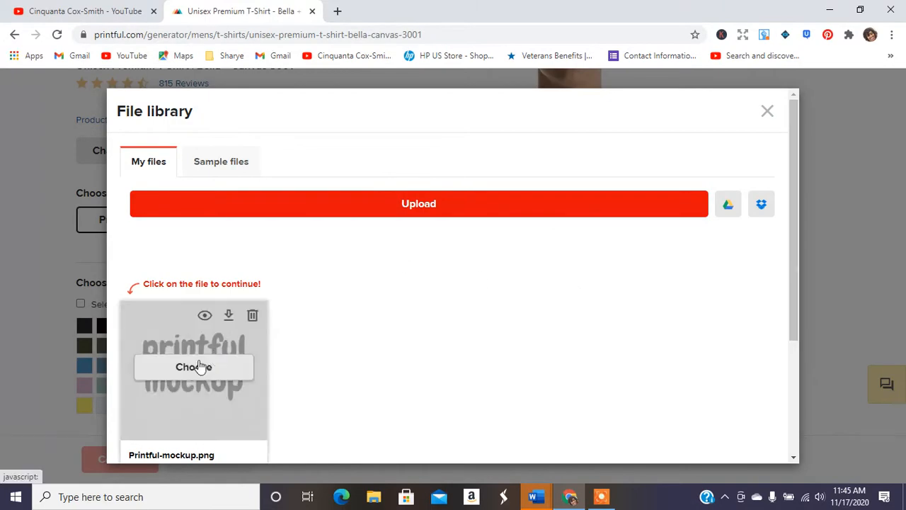
{"action": "left_click", "coordinate": [193, 368]}
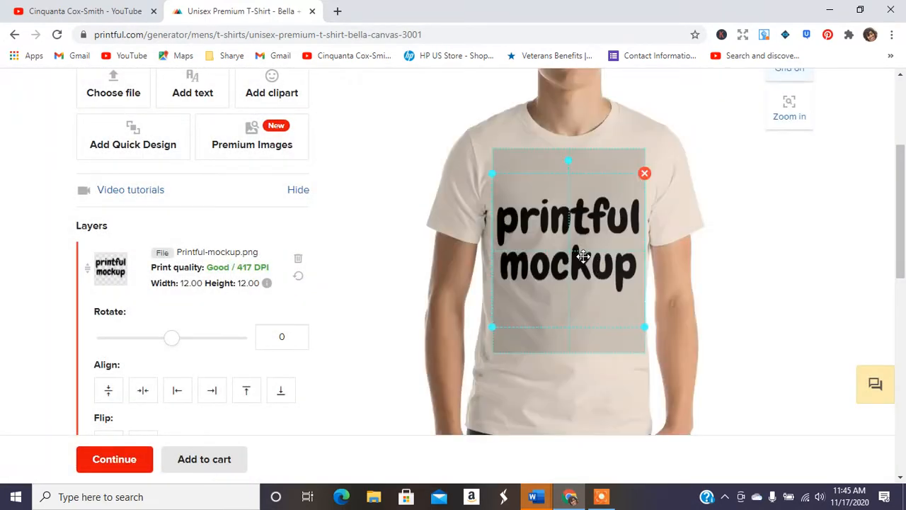
- Move the front design higher on the chest and turn off the print-area grid
{"action": "mouse_move", "coordinate": [580, 232]}
{"action": "left_mouse_down"}
{"action": "mouse_move", "coordinate": [585, 317]}
{"action": "mouse_move", "coordinate": [580, 227]}
{"action": "left_mouse_up"}
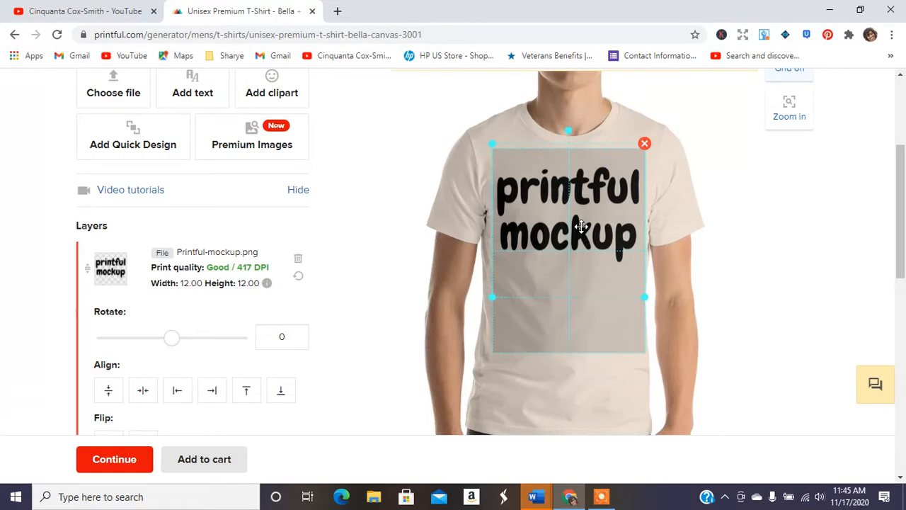
{"action": "scroll", "coordinate": [732, 220], "scroll_direction": "up", "scroll_amount": 1}
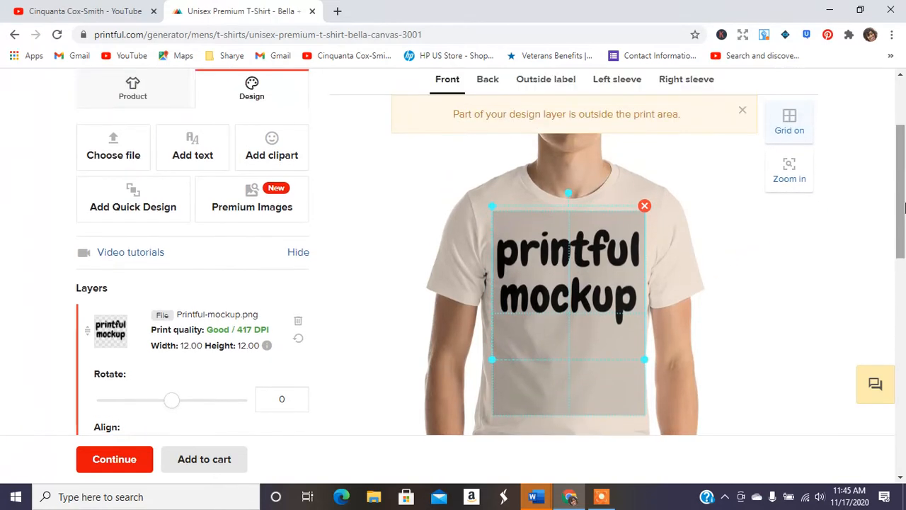
{"action": "left_click", "coordinate": [780, 134]}
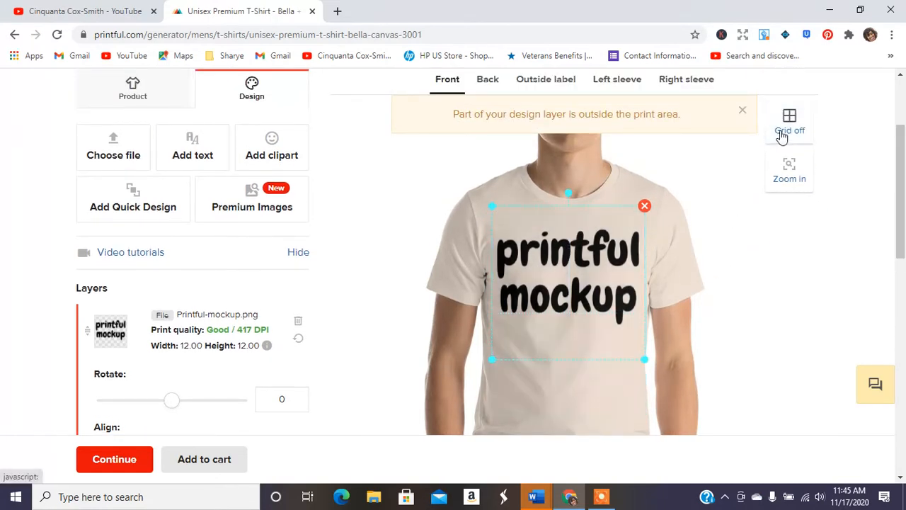
{"action": "left_click", "coordinate": [763, 301]}
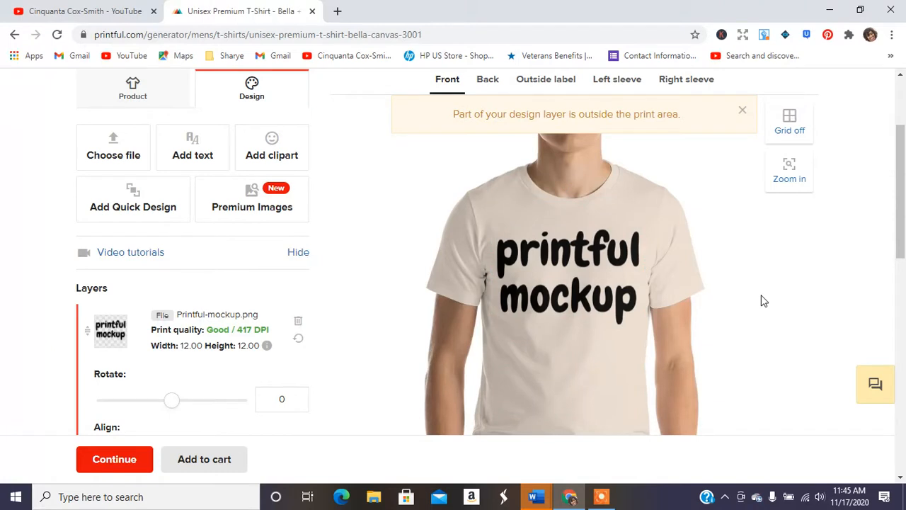
- Shrink the front design to about 9.93 by 9.97 and move it slightly up on the chest
{"action": "left_click", "coordinate": [588, 299]}
{"action": "left_click_drag", "start_coordinate": [645, 359], "coordinate": [631, 347]}
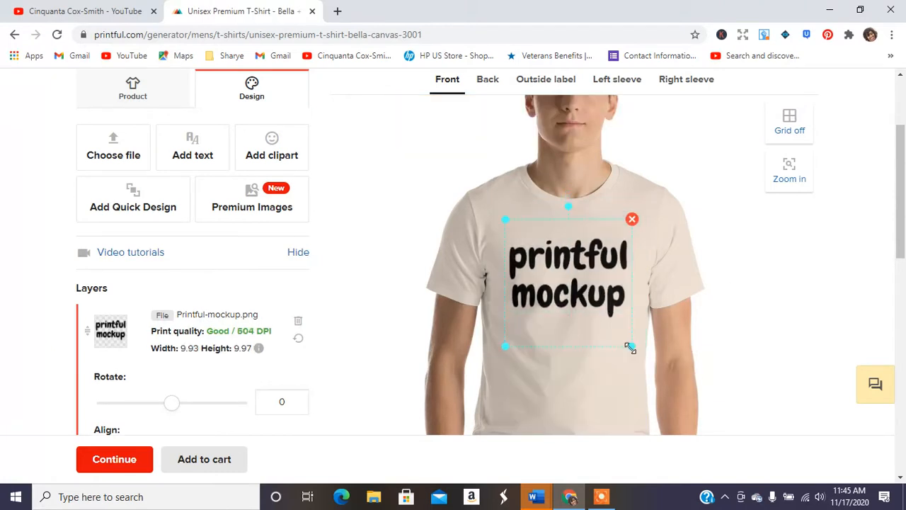
{"action": "left_click_drag", "start_coordinate": [596, 284], "coordinate": [644, 283]}
{"action": "left_click", "coordinate": [721, 245]}
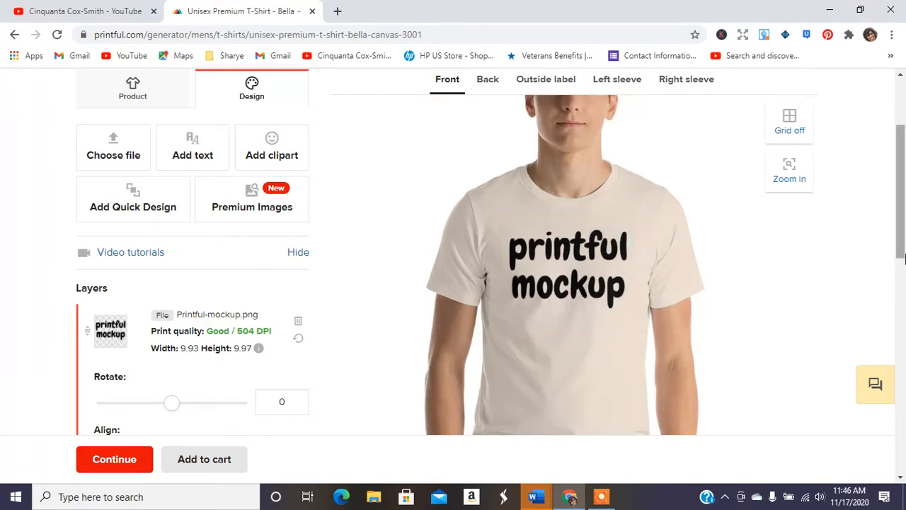
- Place the uploaded Printful-mockup.png design on the back of the shirt
{"action": "left_click_drag", "start_coordinate": [902, 237], "coordinate": [902, 172]}
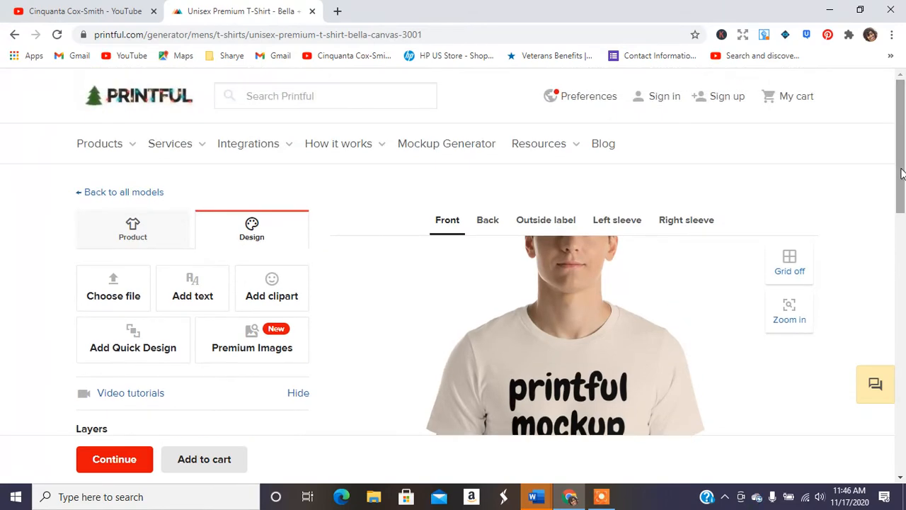
{"action": "left_click", "coordinate": [488, 221]}
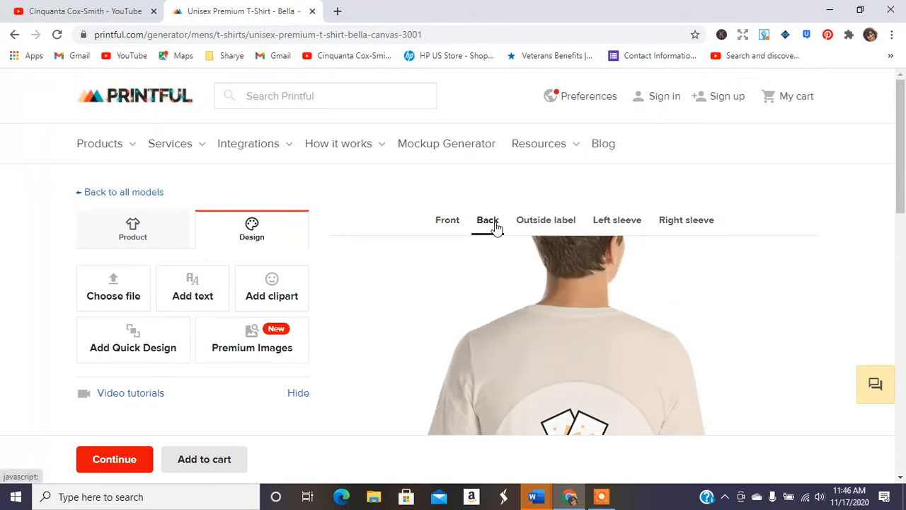
{"action": "left_click_drag", "start_coordinate": [903, 159], "coordinate": [903, 213]}
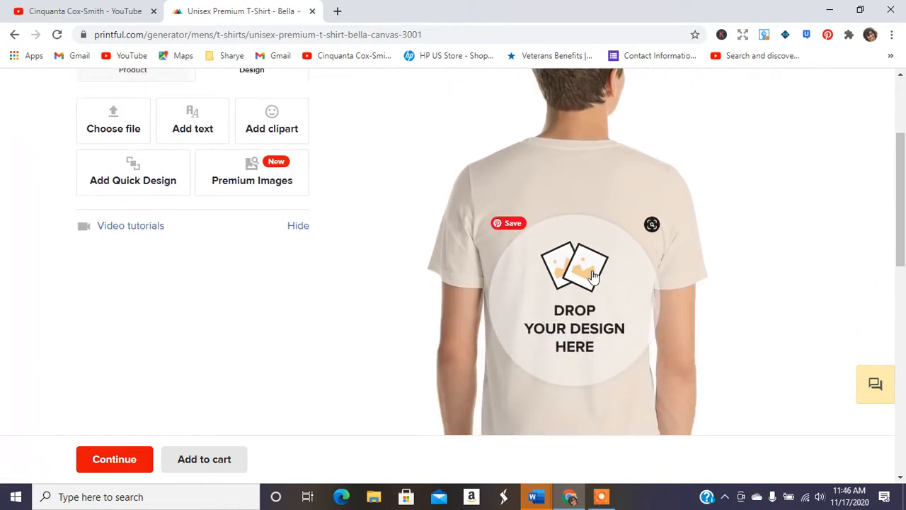
{"action": "left_click", "coordinate": [593, 275]}
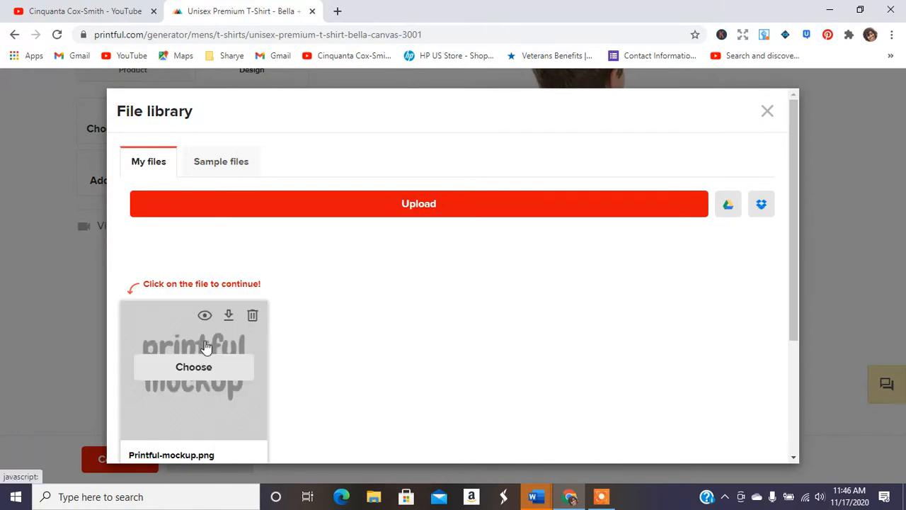
{"action": "left_click", "coordinate": [204, 366]}
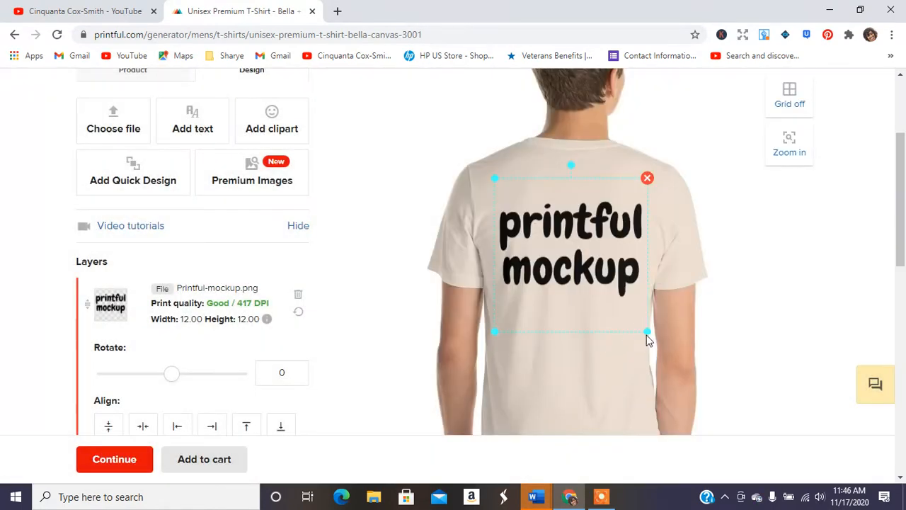
- Shrink the back design to about 7.11 by 7.15 and move it up between the shoulders, just below the collar
{"action": "left_click_drag", "start_coordinate": [647, 333], "coordinate": [604, 306]}
{"action": "left_click_drag", "start_coordinate": [594, 258], "coordinate": [594, 197]}
{"action": "left_click", "coordinate": [776, 218]}
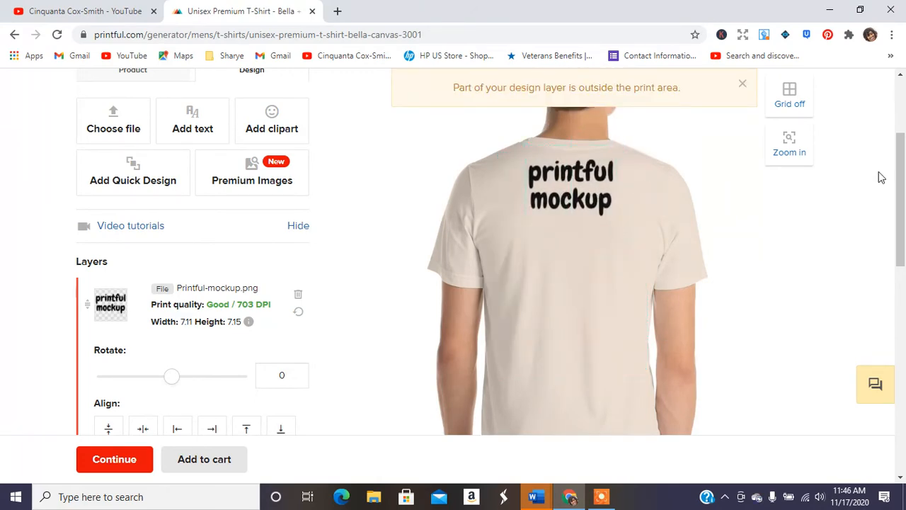
- Examine the outside label, left sleeve and right sleeve print placements of the shirt
{"action": "scroll", "coordinate": [883, 142], "scroll_direction": "up", "scroll_amount": 3}
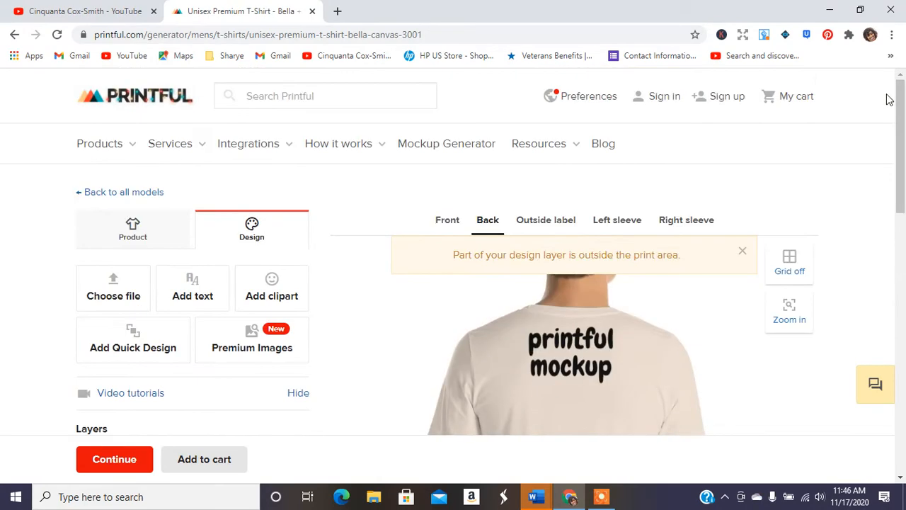
{"action": "left_click", "coordinate": [559, 225]}
{"action": "mouse_move", "coordinate": [903, 170]}
{"action": "left_mouse_down"}
{"action": "mouse_move", "coordinate": [903, 326]}
{"action": "mouse_move", "coordinate": [897, 154]}
{"action": "left_mouse_up"}
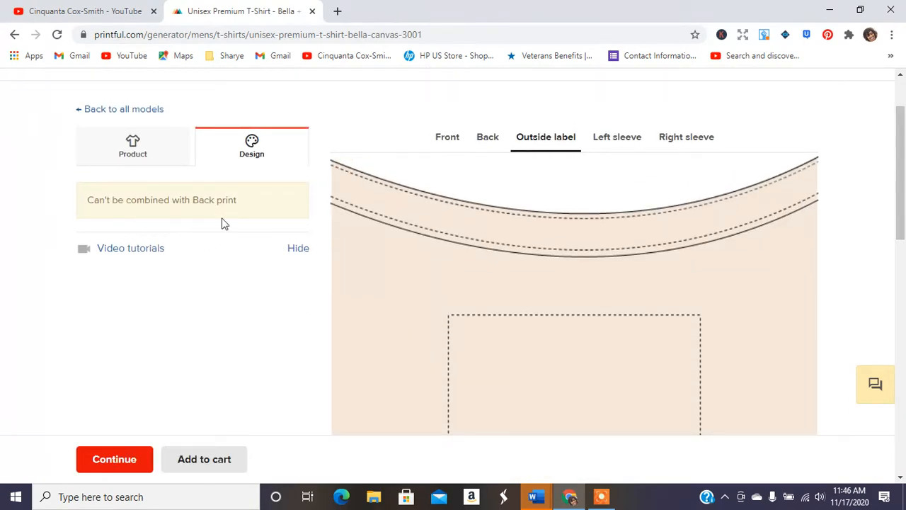
{"action": "left_click", "coordinate": [627, 138]}
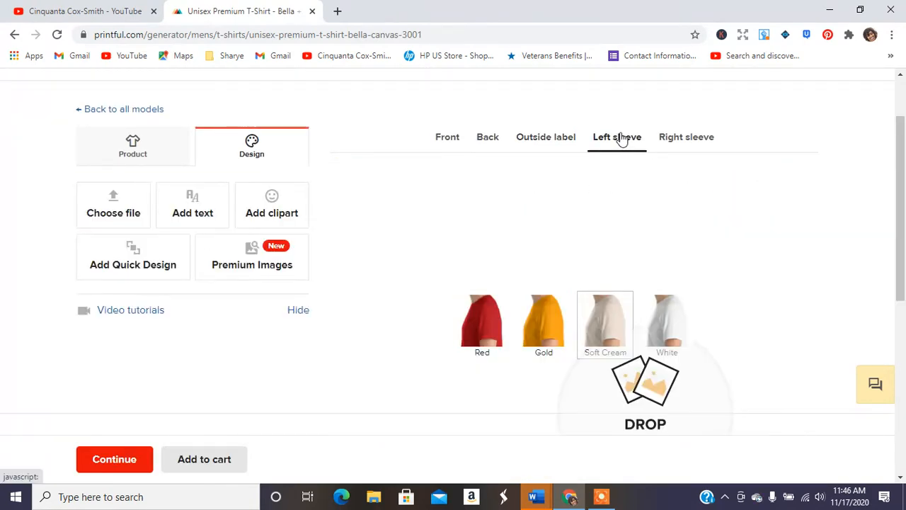
{"action": "left_click", "coordinate": [698, 141]}
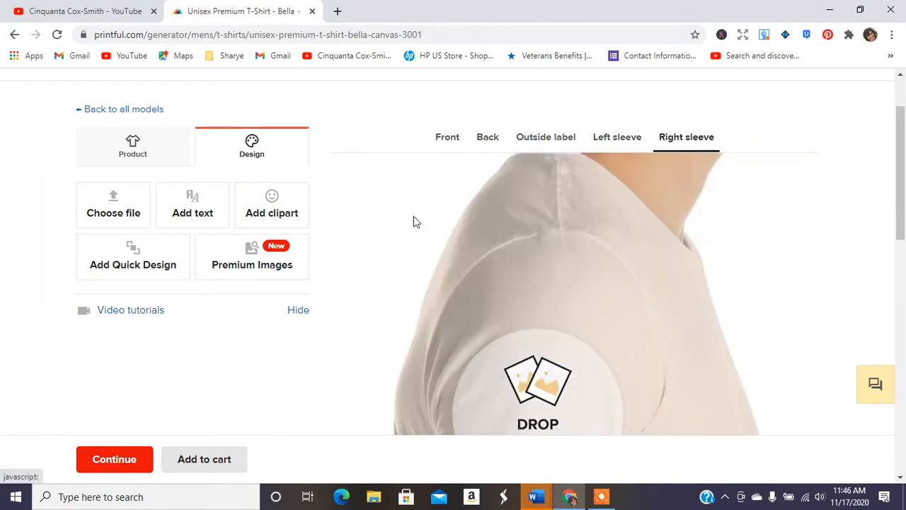
- Return to the front of the shirt and continue from the finished design to the mockups
{"action": "left_click", "coordinate": [447, 137]}
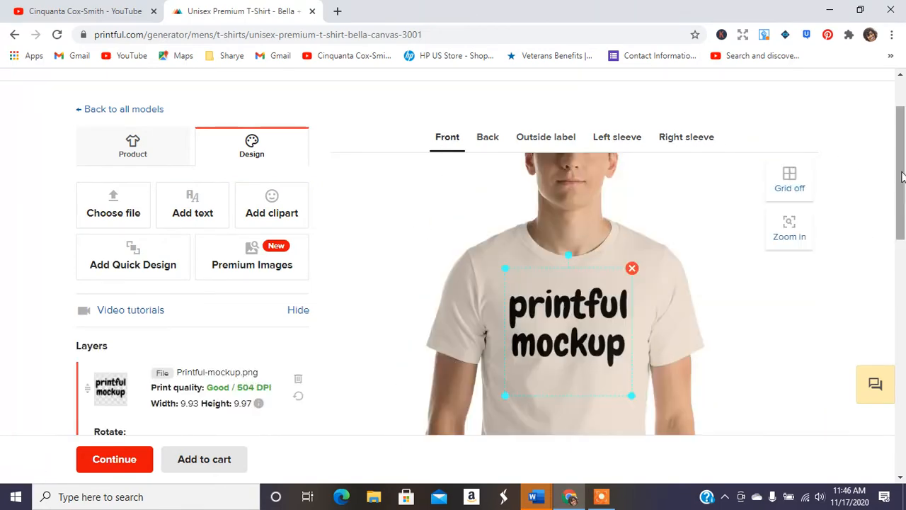
{"action": "left_click_drag", "start_coordinate": [902, 182], "coordinate": [903, 317]}
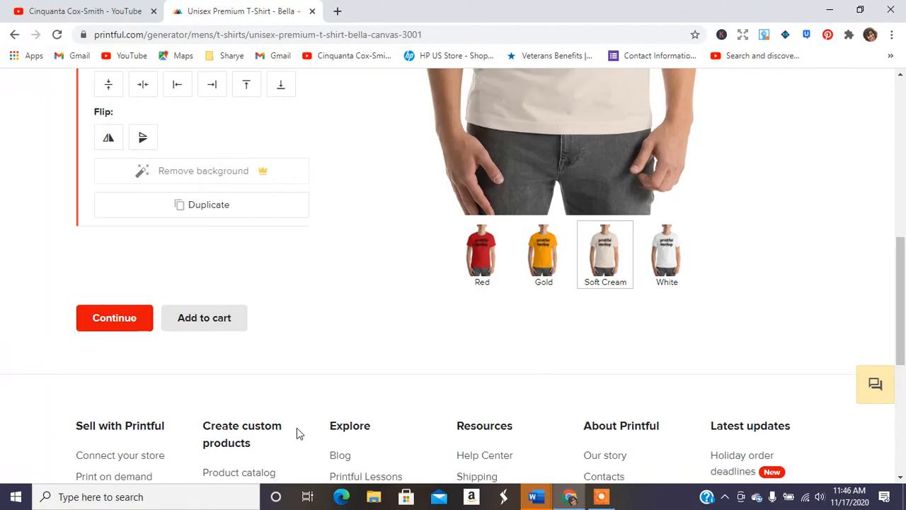
{"action": "left_click", "coordinate": [102, 325]}
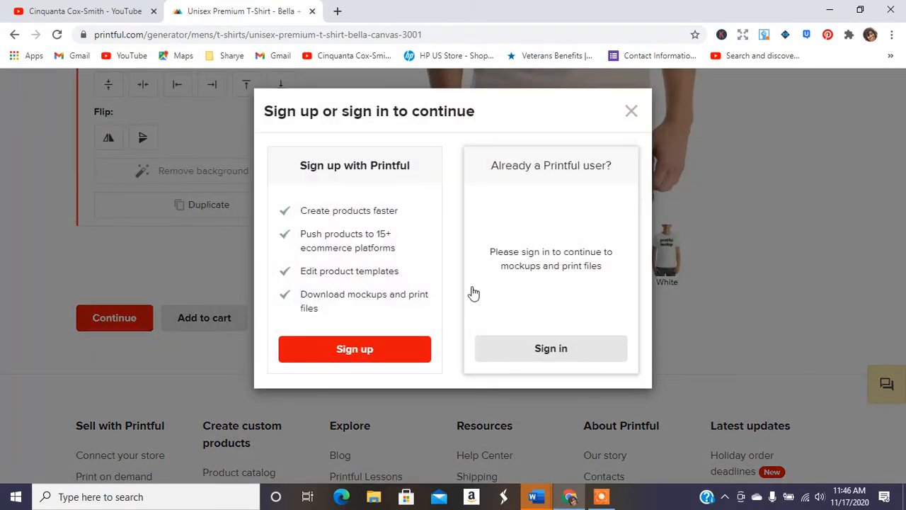
- Sign in to the existing Printful account with the saved credentials and continue with the shirt design to the mockup options
{"action": "left_click", "coordinate": [528, 359]}
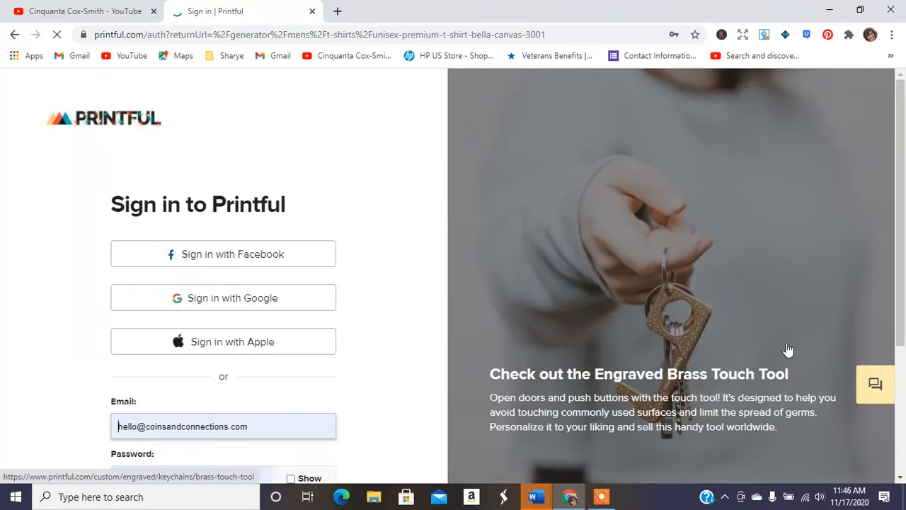
{"action": "scroll", "coordinate": [884, 365], "scroll_direction": "down", "scroll_amount": 3}
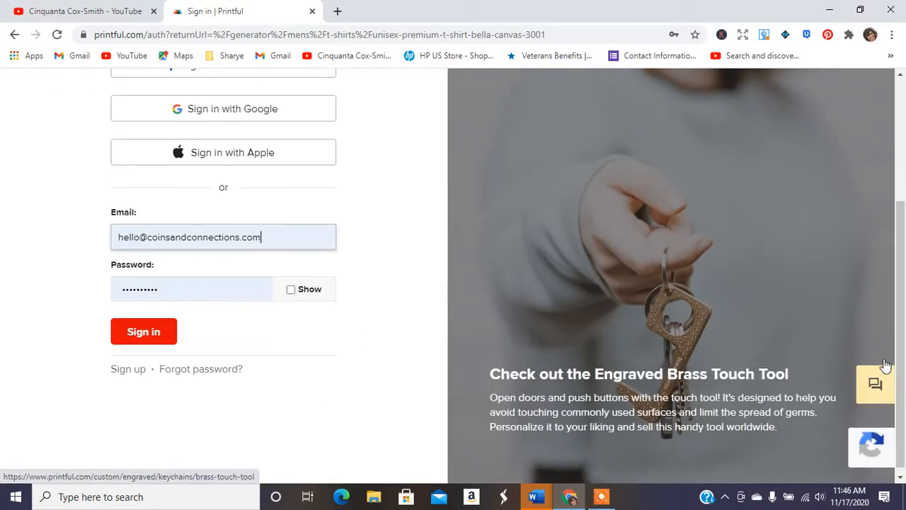
{"action": "left_click", "coordinate": [145, 333]}
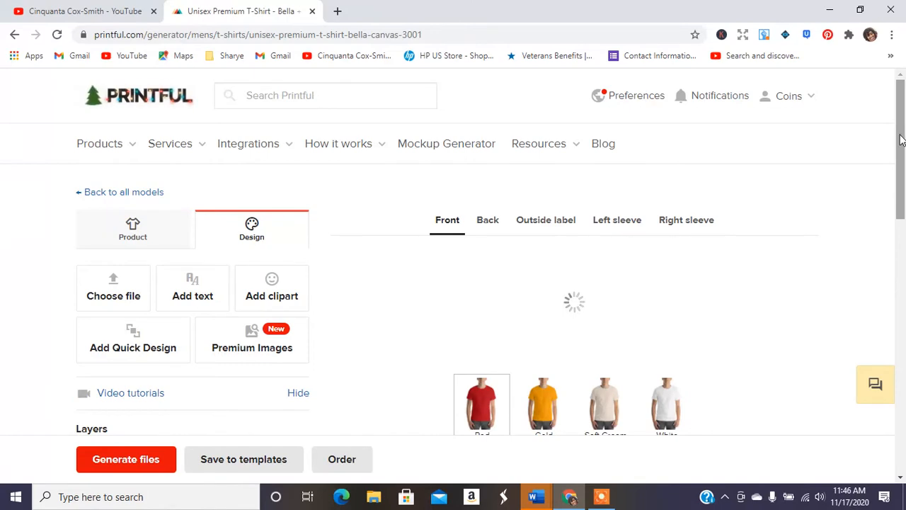
{"action": "left_click_drag", "start_coordinate": [900, 115], "coordinate": [904, 256]}
{"action": "left_click", "coordinate": [113, 356]}
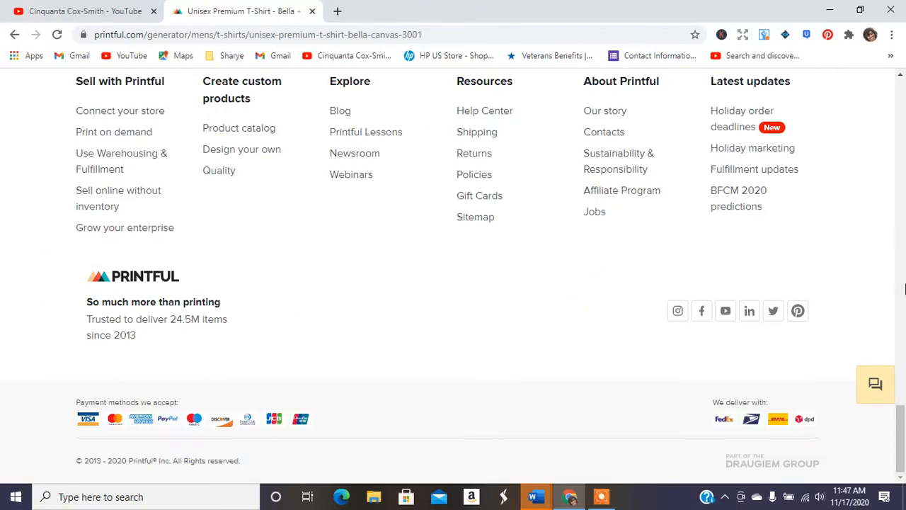
- Add the Wrinkled mockups and On Hanger mockups styles to the selection alongside the Men's mockups
{"action": "scroll", "coordinate": [903, 376], "scroll_direction": "up", "scroll_amount": 1}
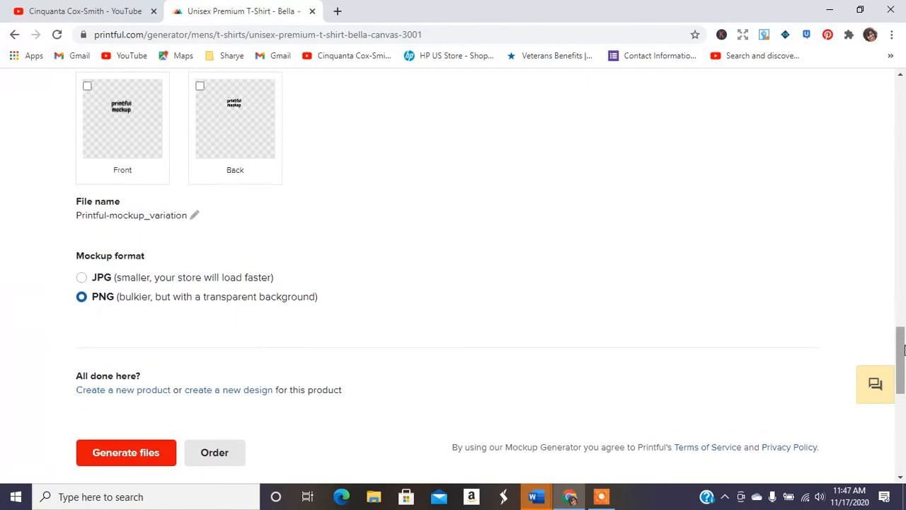
{"action": "left_click_drag", "start_coordinate": [901, 348], "coordinate": [904, 127]}
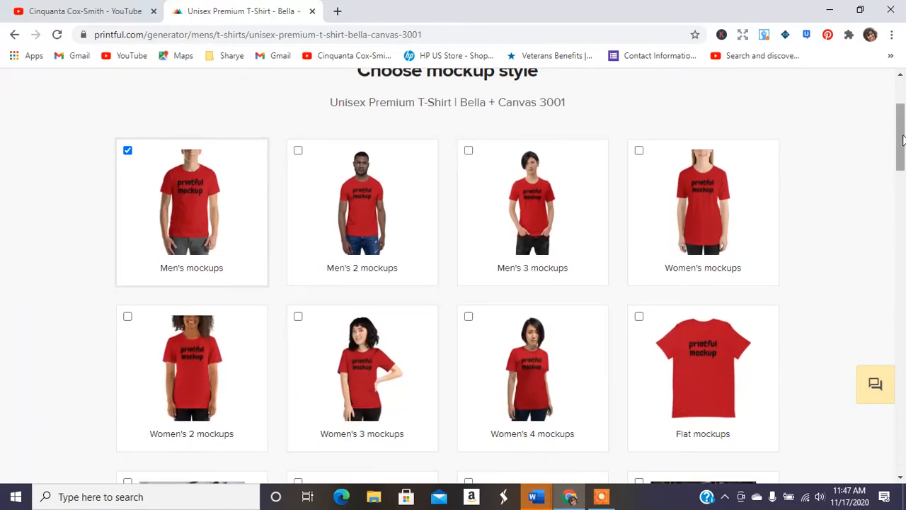
{"action": "left_click_drag", "start_coordinate": [902, 139], "coordinate": [902, 187]}
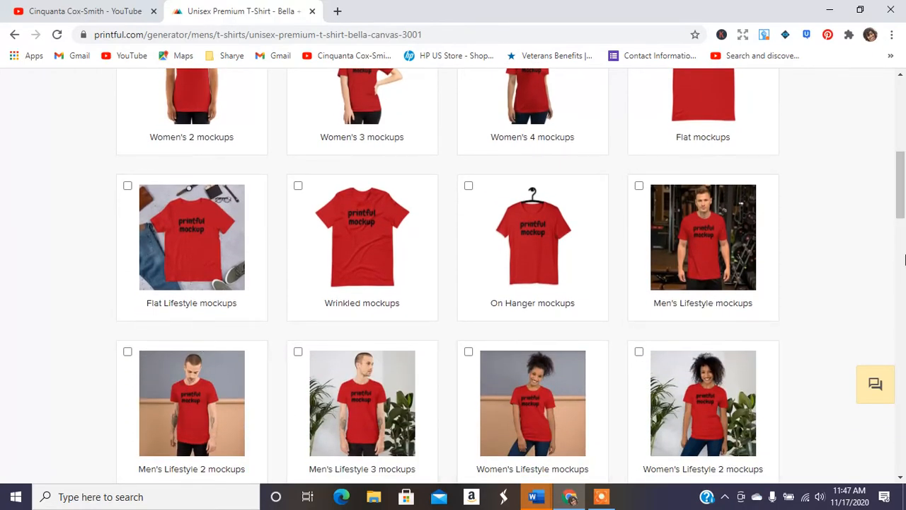
{"action": "left_click_drag", "start_coordinate": [903, 187], "coordinate": [902, 235]}
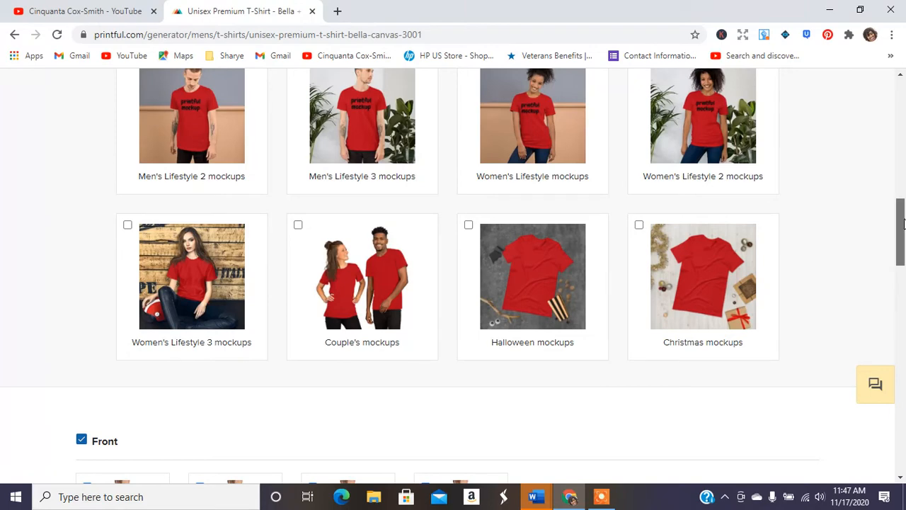
{"action": "left_click_drag", "start_coordinate": [903, 223], "coordinate": [902, 172]}
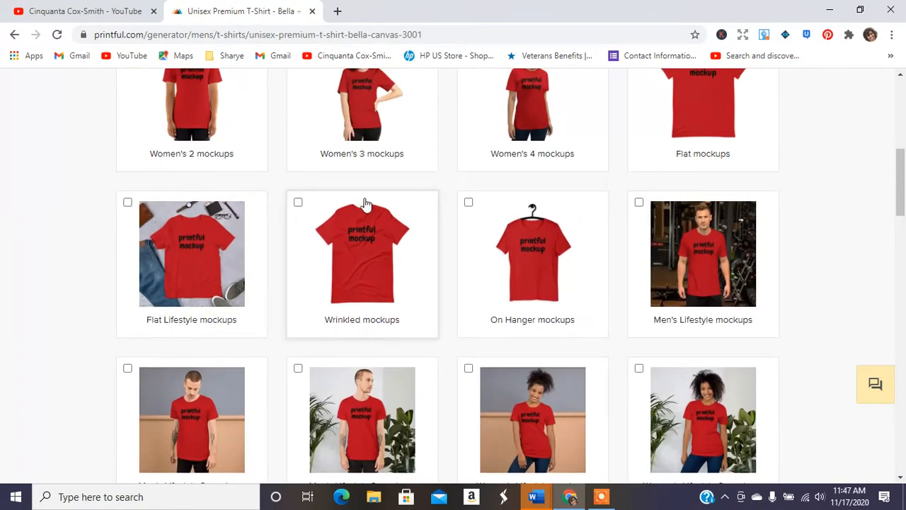
{"action": "left_click", "coordinate": [356, 254]}
{"action": "left_click", "coordinate": [527, 215]}
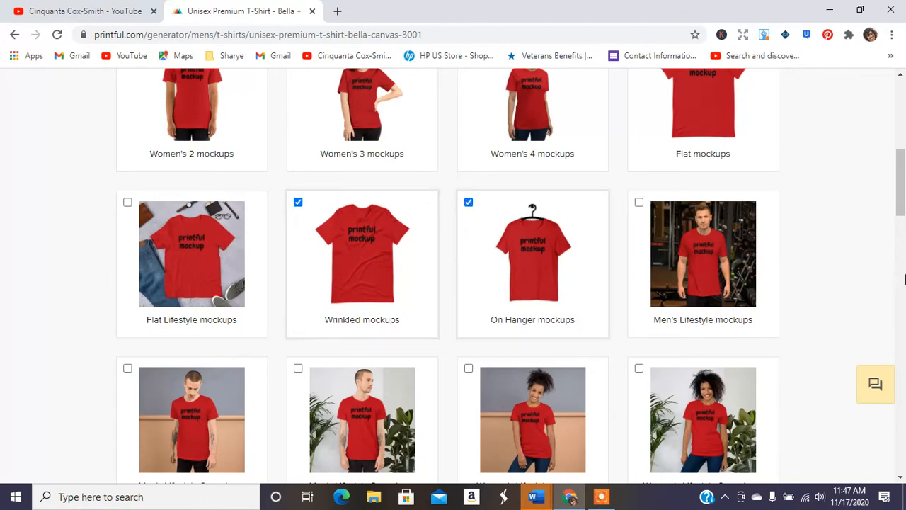
- Generate the files for the selected shirt mockups and download them
{"action": "left_click_drag", "start_coordinate": [900, 202], "coordinate": [903, 396]}
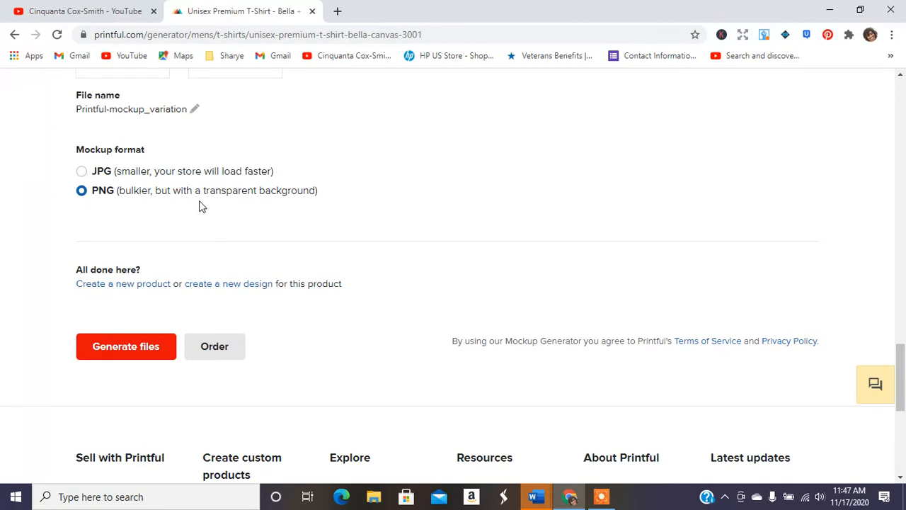
{"action": "left_click", "coordinate": [130, 357]}
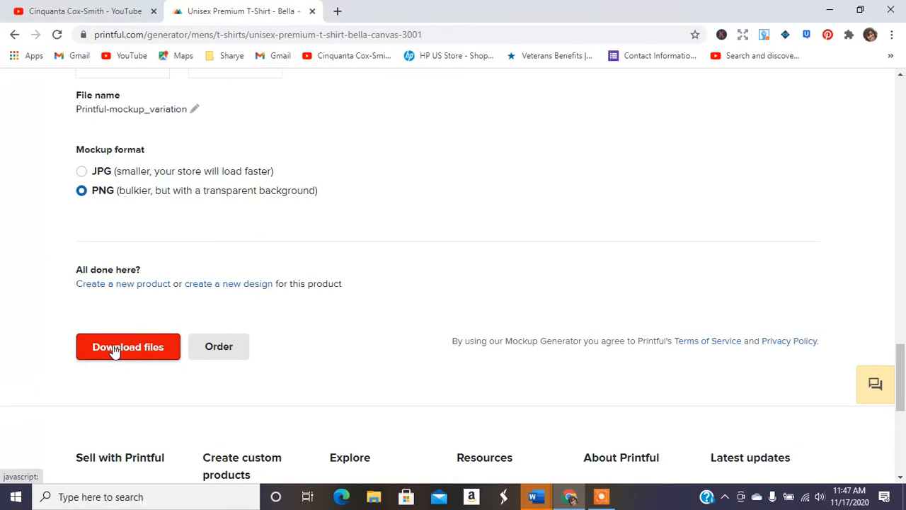
{"action": "left_click", "coordinate": [116, 350]}
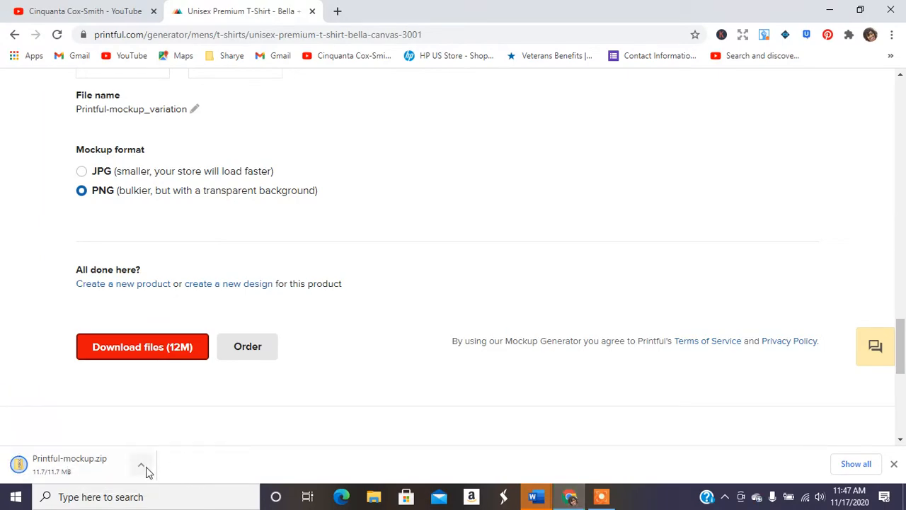
- Open the downloaded Printful-mockup.zip and extract all its files to the Printful-mockup folder in Downloads
{"action": "left_click", "coordinate": [69, 463]}
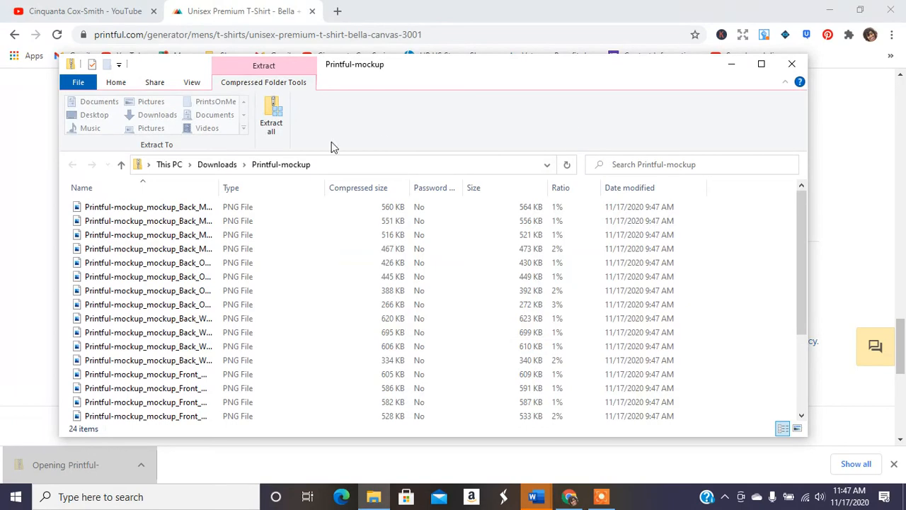
{"action": "left_click", "coordinate": [273, 124]}
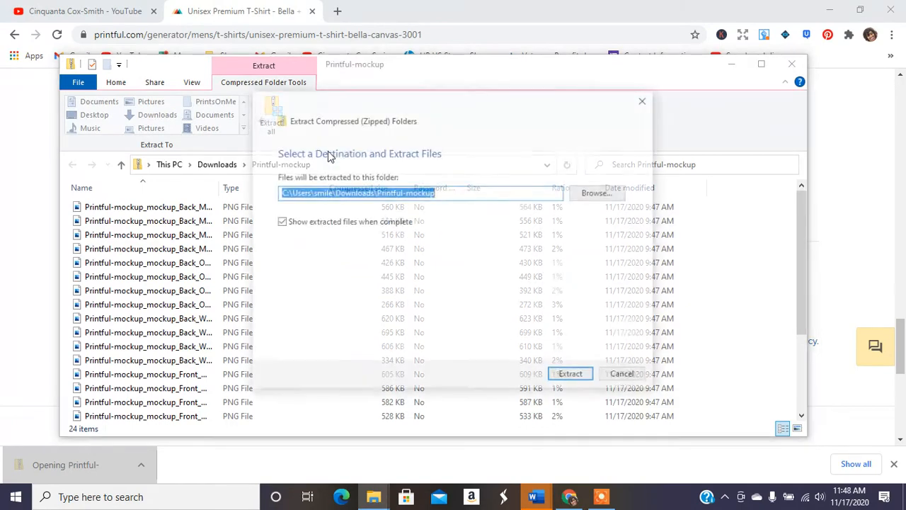
{"action": "left_click", "coordinate": [572, 376]}
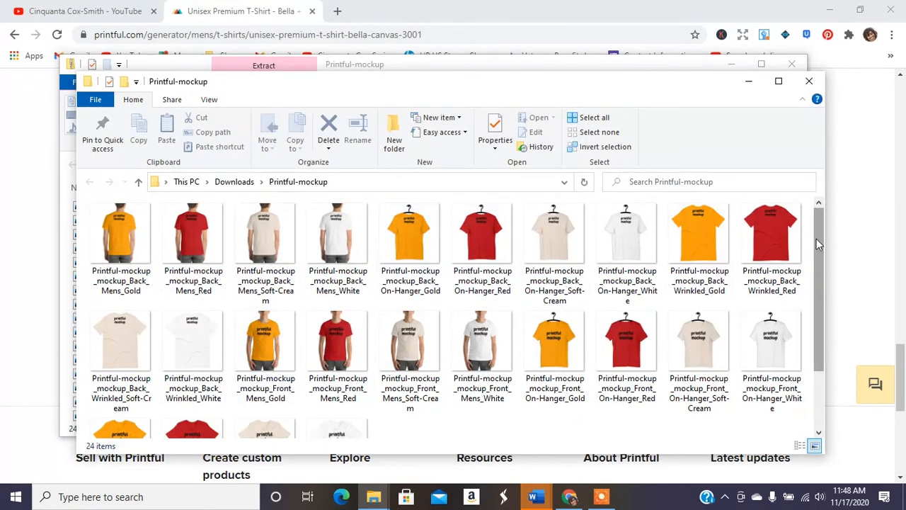
- Look through the extracted shirt mockup images, and close the extracted folder and the zip archive windows
{"action": "scroll", "coordinate": [816, 238], "scroll_direction": "down", "scroll_amount": 2}
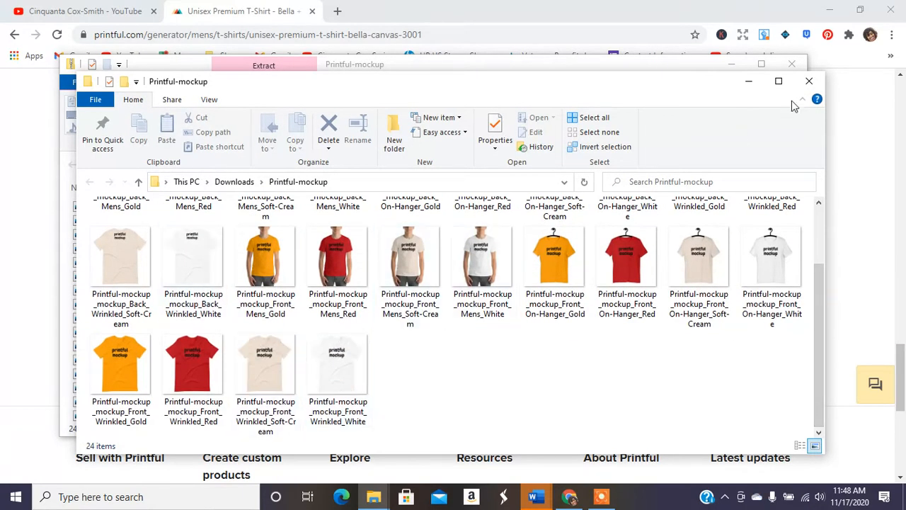
{"action": "left_click", "coordinate": [809, 81]}
{"action": "left_click", "coordinate": [793, 63]}
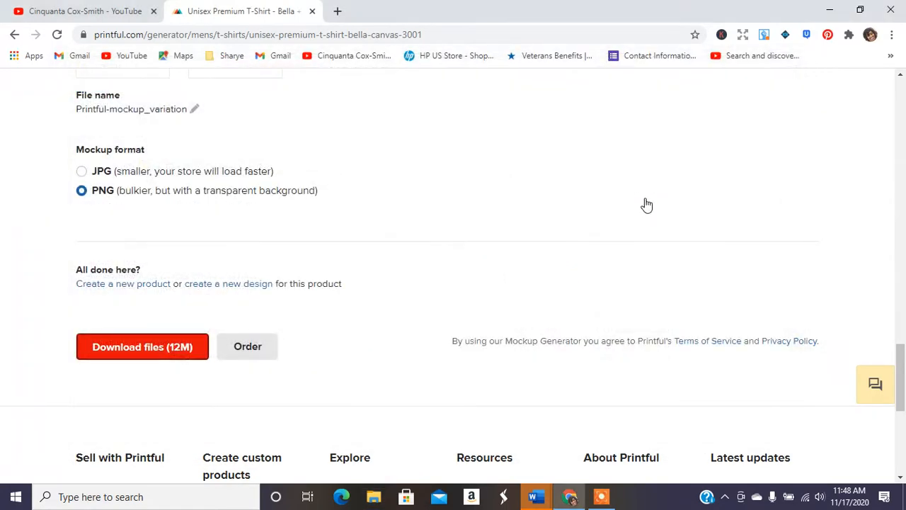
- Leave the finished shirt mockups and go back through the product models to the overview of all departments
{"action": "mouse_move", "coordinate": [899, 373]}
{"action": "left_mouse_down"}
{"action": "mouse_move", "coordinate": [900, 107]}
{"action": "mouse_move", "coordinate": [904, 382]}
{"action": "left_mouse_up"}
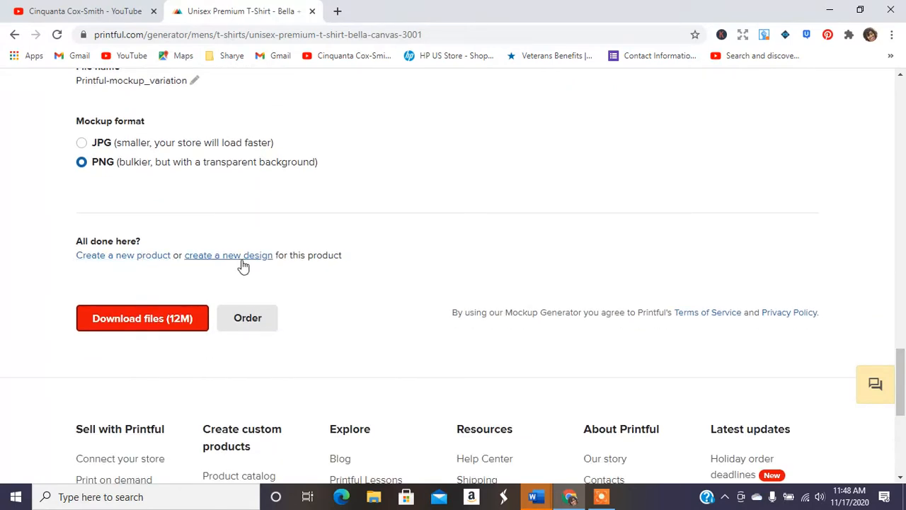
{"action": "left_click_drag", "start_coordinate": [904, 394], "coordinate": [902, 126]}
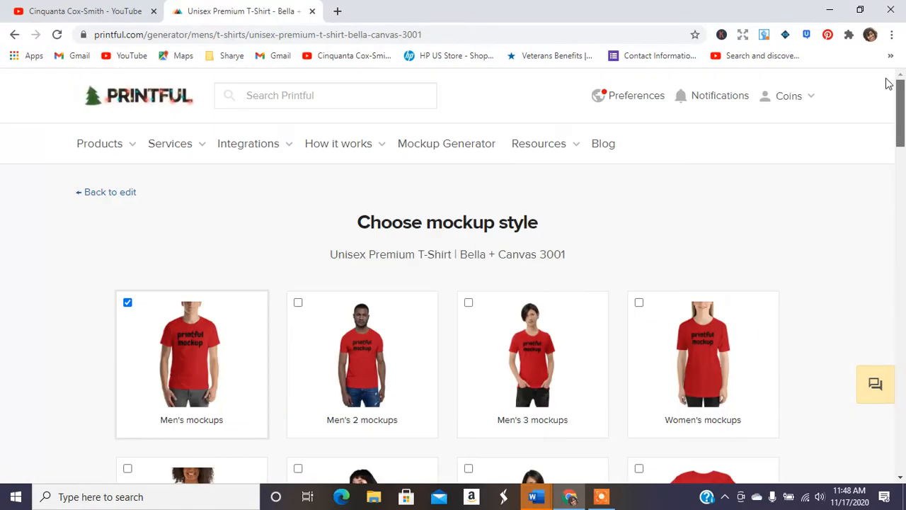
{"action": "left_click", "coordinate": [124, 197]}
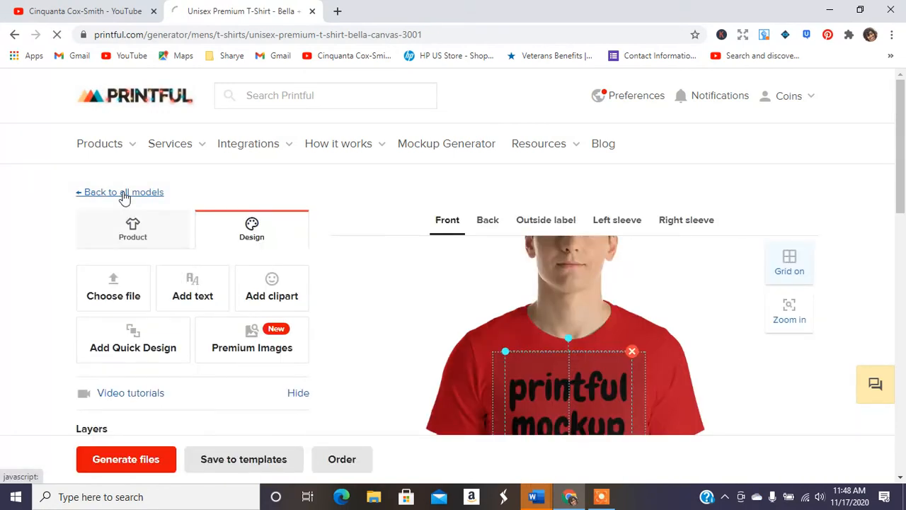
{"action": "left_click", "coordinate": [124, 195]}
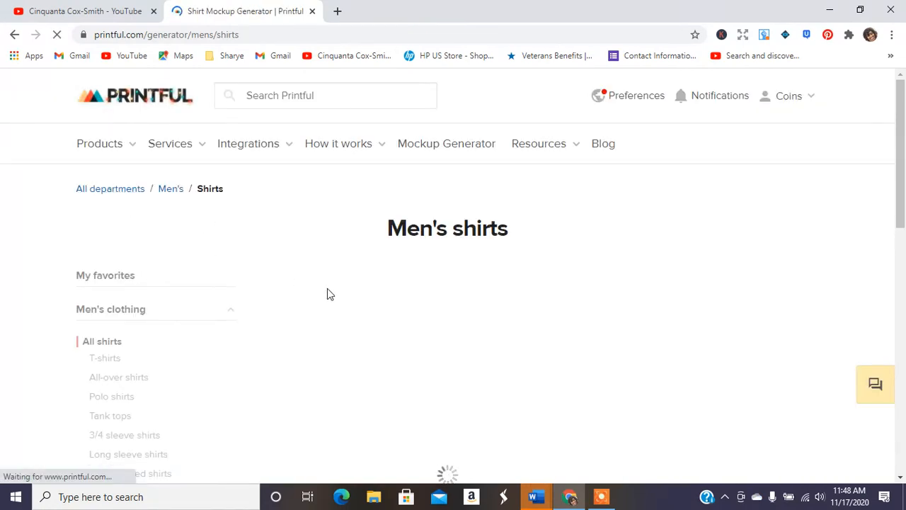
{"action": "left_click", "coordinate": [117, 190]}
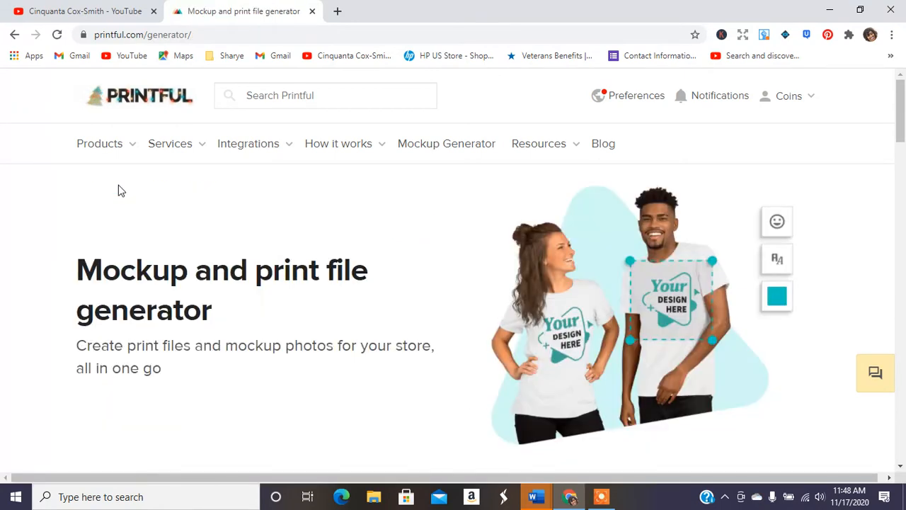
- Choose the Enamel Mug from the coffee mugs in the Home & living category as the next product
{"action": "left_click_drag", "start_coordinate": [900, 119], "coordinate": [904, 230]}
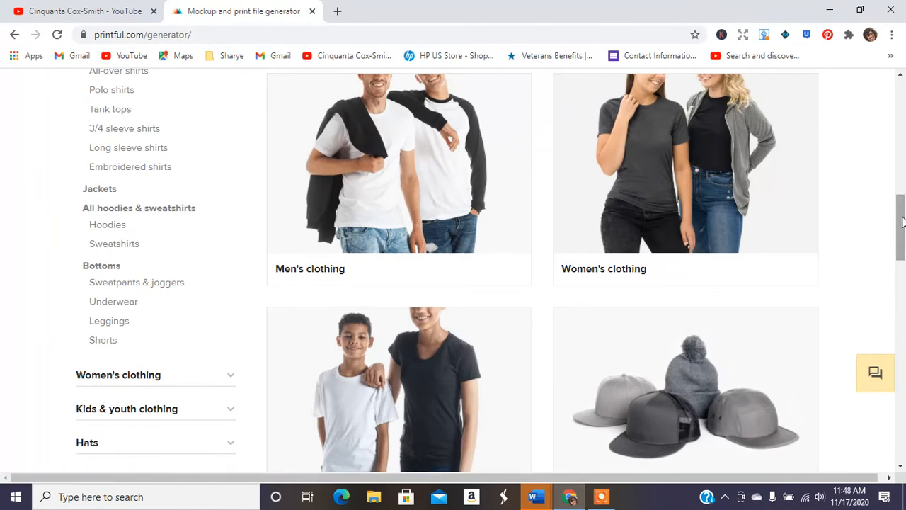
{"action": "left_click_drag", "start_coordinate": [903, 217], "coordinate": [903, 260]}
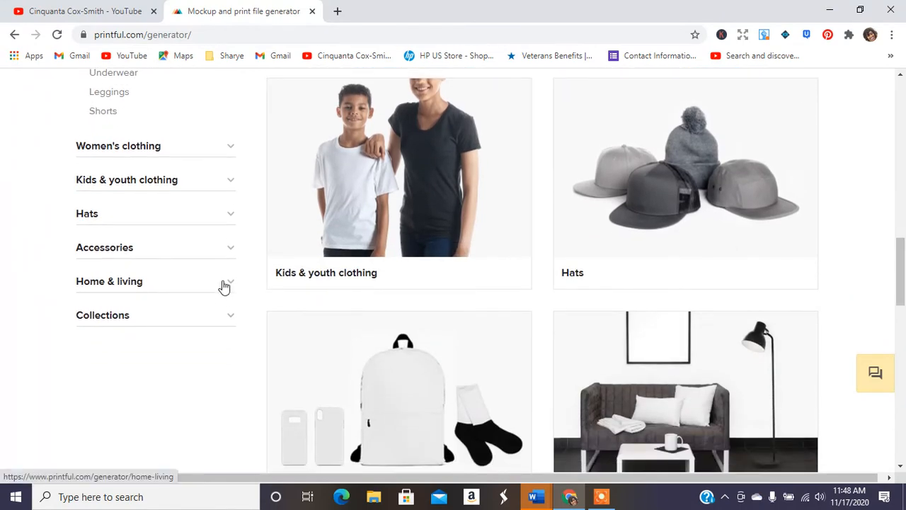
{"action": "scroll", "coordinate": [222, 297], "scroll_direction": "down", "scroll_amount": 3}
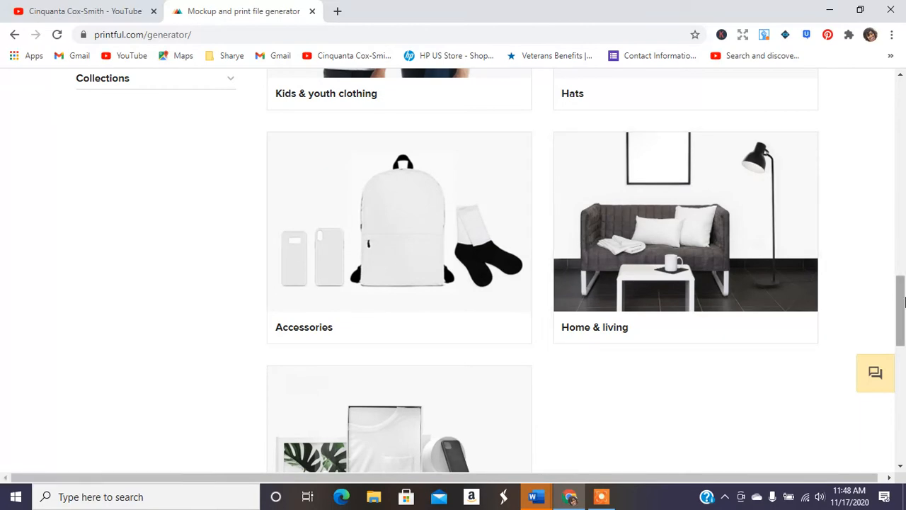
{"action": "left_click_drag", "start_coordinate": [902, 311], "coordinate": [902, 240]}
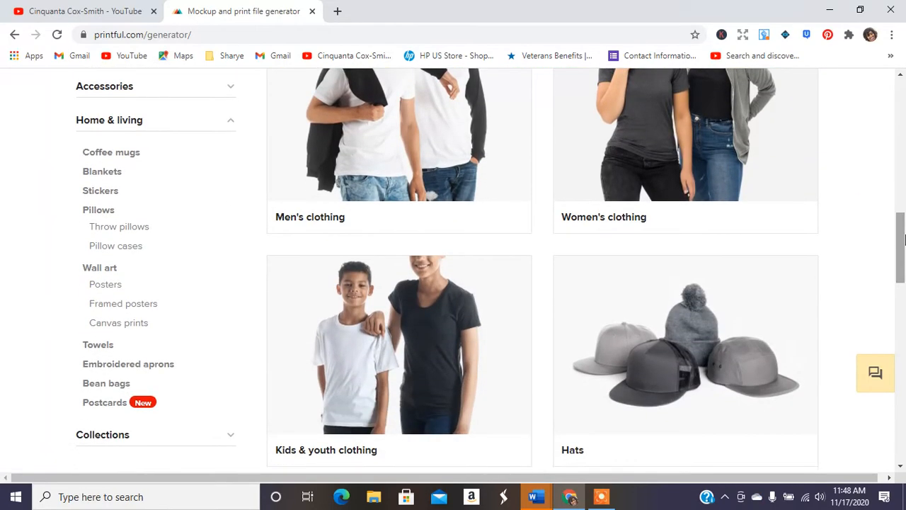
{"action": "left_click", "coordinate": [128, 158]}
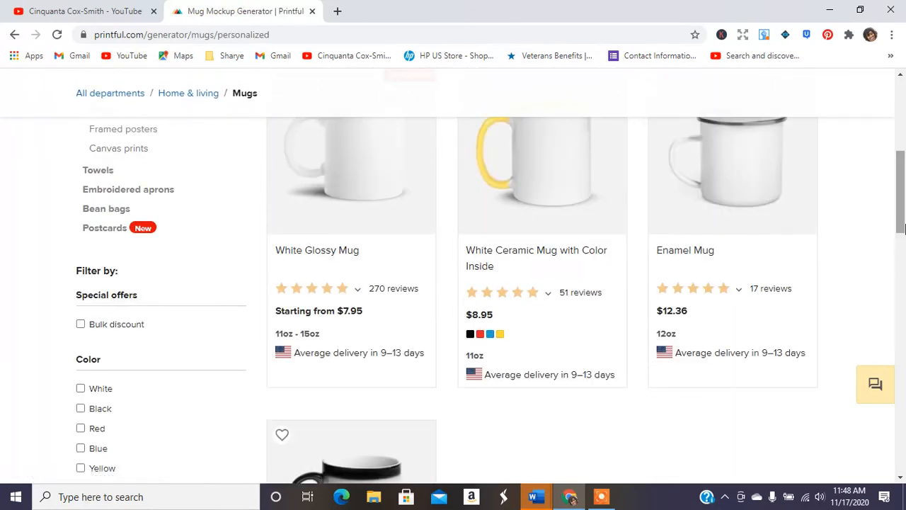
{"action": "left_click_drag", "start_coordinate": [902, 227], "coordinate": [902, 186]}
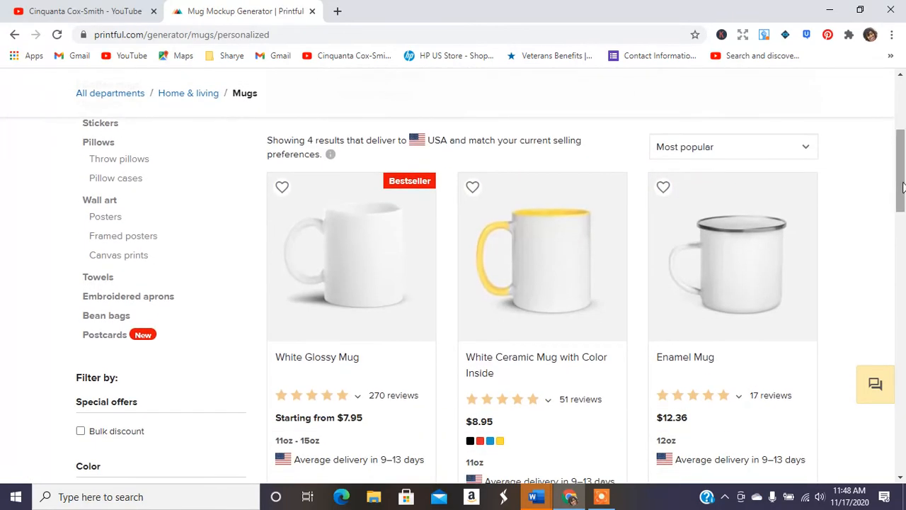
{"action": "left_click", "coordinate": [726, 301]}
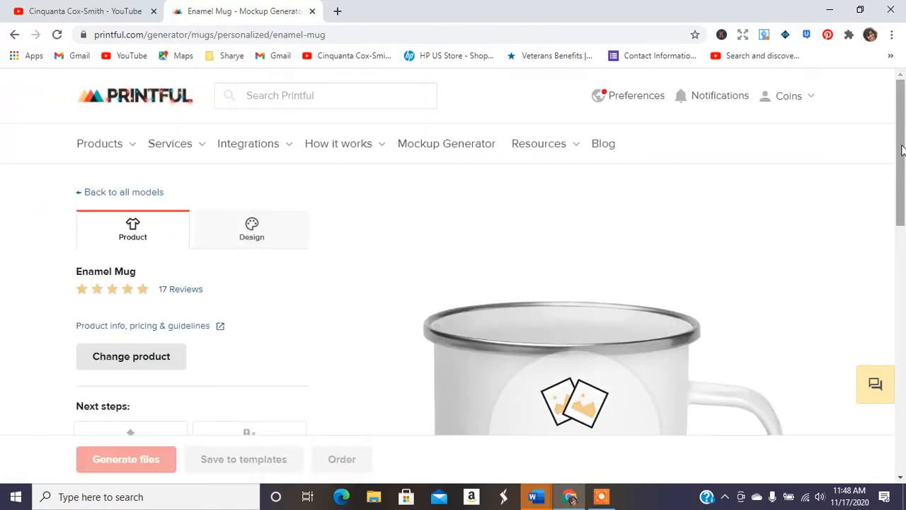
- Upload the Printful mockup image from the Downloads folder to the store's file library for the mug's design
{"action": "left_click_drag", "start_coordinate": [903, 148], "coordinate": [902, 200]}
{"action": "left_click", "coordinate": [563, 330]}
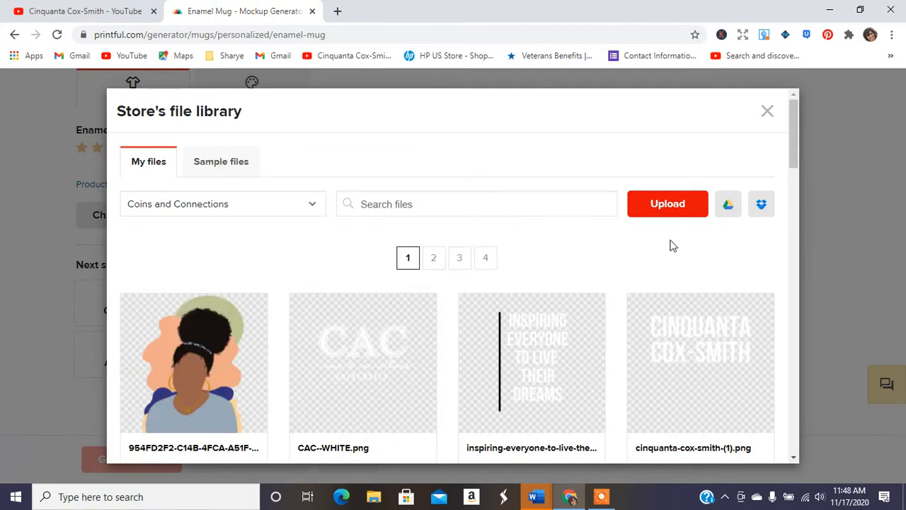
{"action": "left_click", "coordinate": [663, 212]}
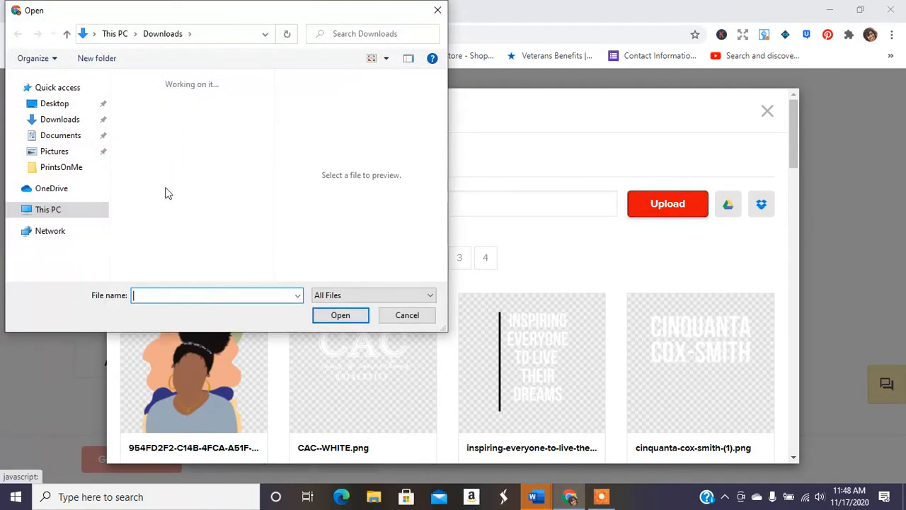
{"action": "scroll", "coordinate": [267, 241], "scroll_direction": "down", "scroll_amount": 2}
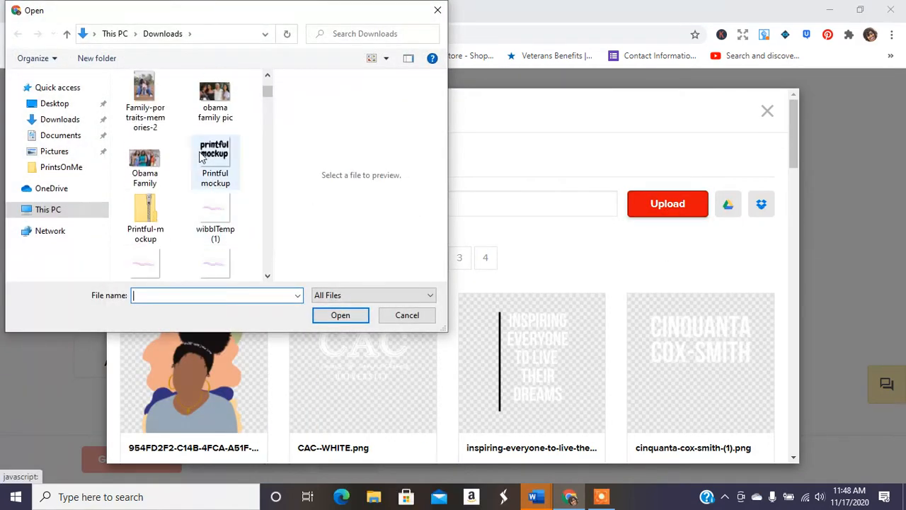
{"action": "left_click", "coordinate": [209, 163]}
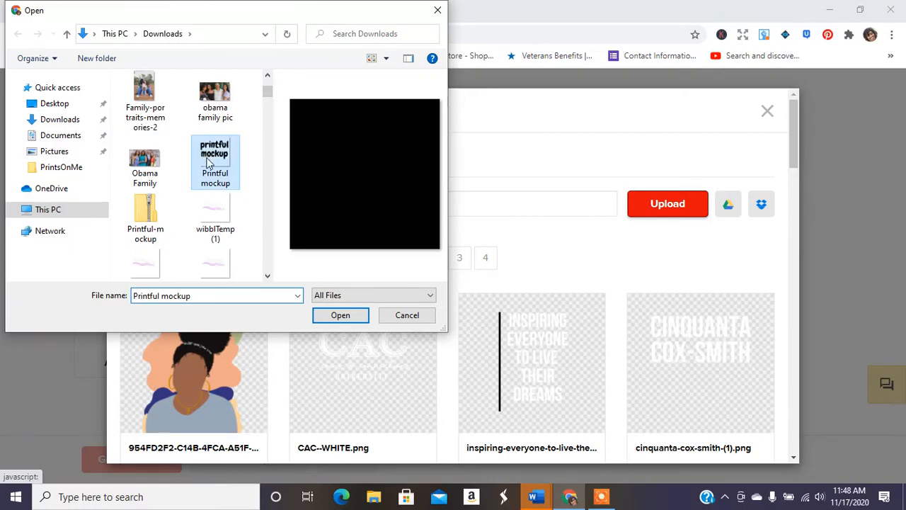
{"action": "left_click", "coordinate": [332, 316]}
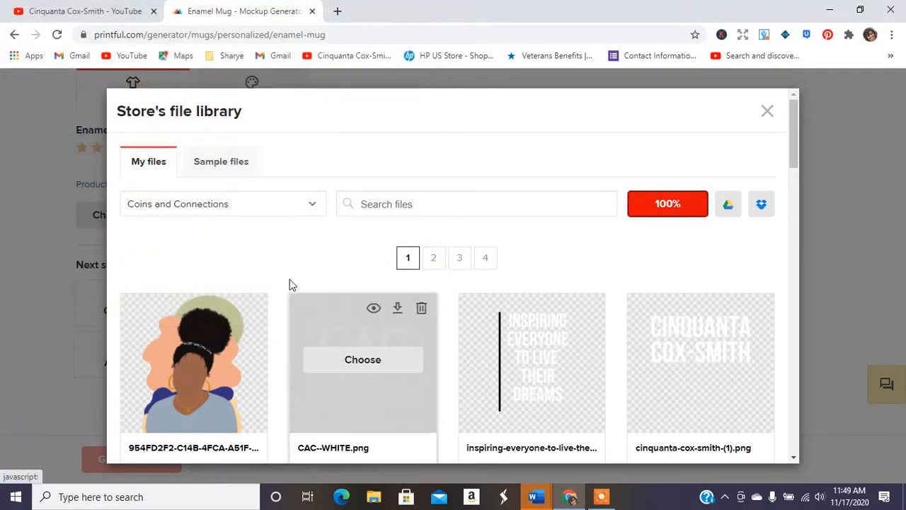
- Add the Printful mockup image to the mug, move it just right of the center line, and preview it in the mockup view
{"action": "left_click", "coordinate": [208, 354]}
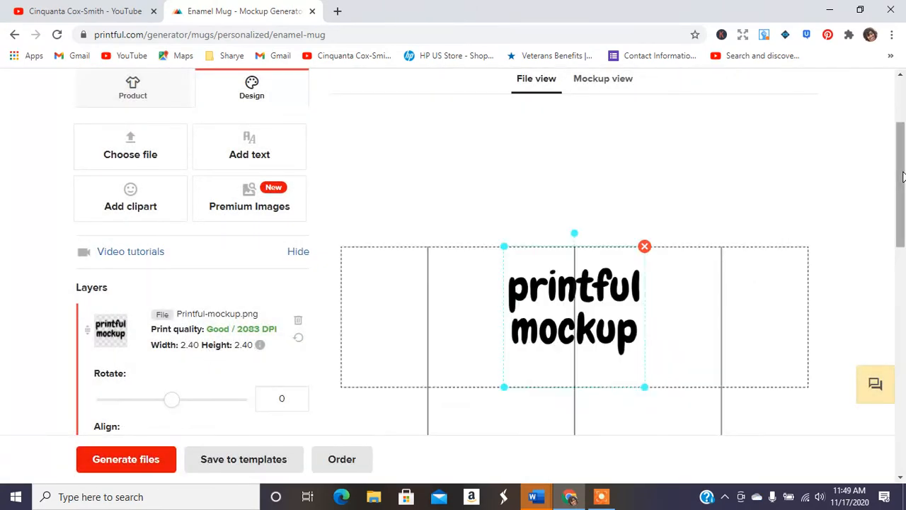
{"action": "mouse_move", "coordinate": [904, 176]}
{"action": "left_mouse_down"}
{"action": "mouse_move", "coordinate": [904, 193]}
{"action": "mouse_move", "coordinate": [904, 167]}
{"action": "mouse_move", "coordinate": [904, 193]}
{"action": "left_mouse_up"}
{"action": "left_click_drag", "start_coordinate": [549, 274], "coordinate": [629, 282]}
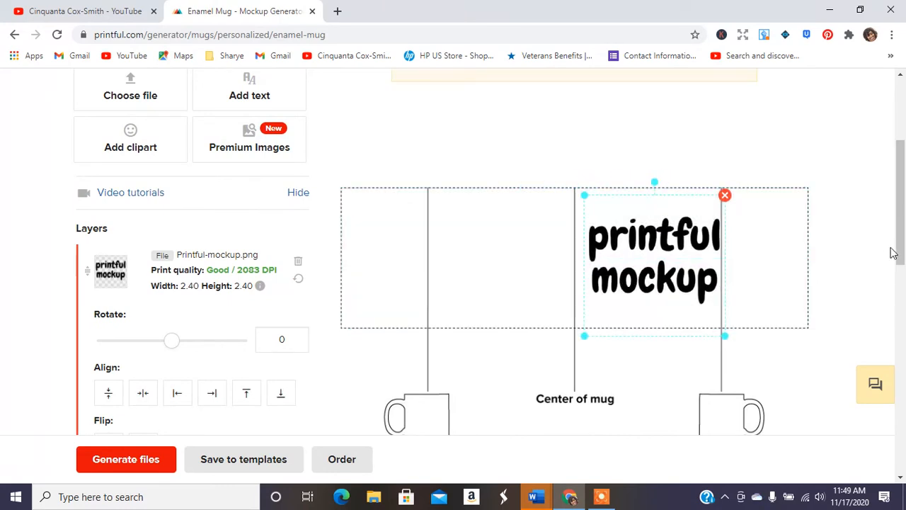
{"action": "left_click_drag", "start_coordinate": [899, 253], "coordinate": [899, 215]}
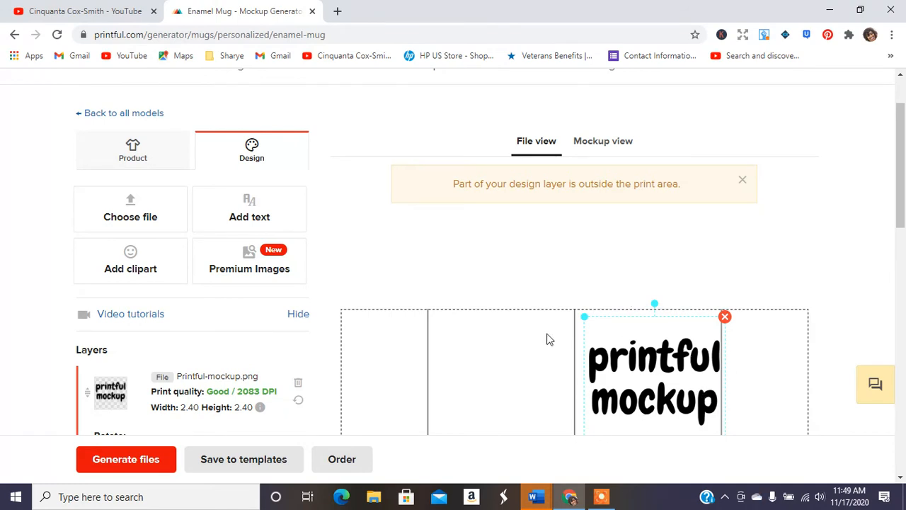
{"action": "left_click", "coordinate": [601, 149]}
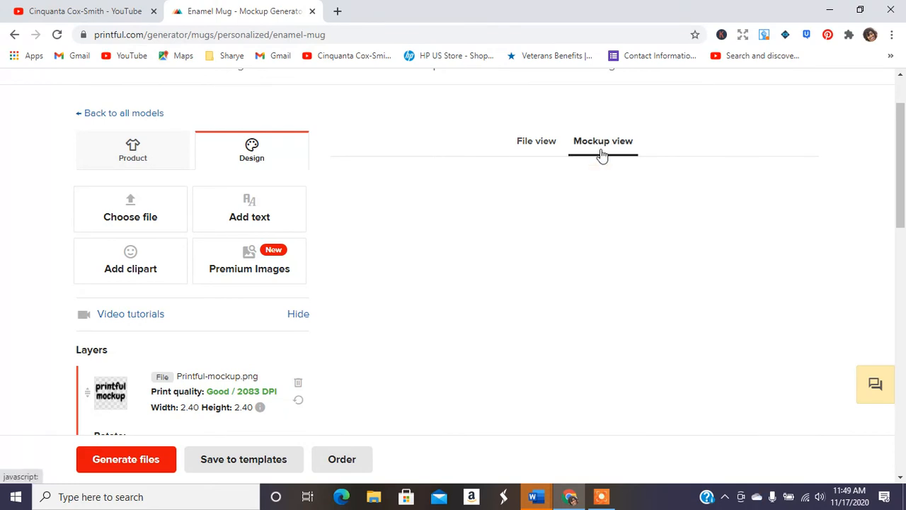
{"action": "left_click_drag", "start_coordinate": [903, 178], "coordinate": [903, 188]}
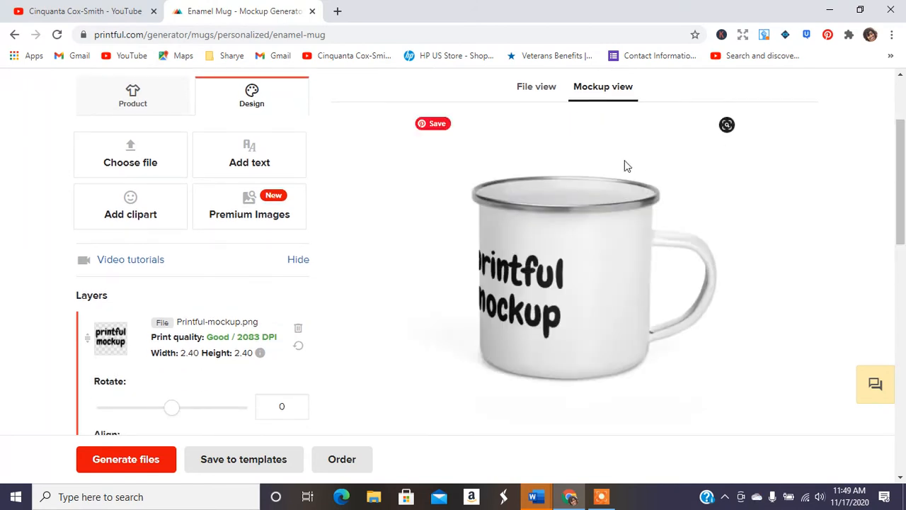
- Move the design further right until it is centered on the right-hand mug guide line, and preview the mug again
{"action": "left_click", "coordinate": [536, 92]}
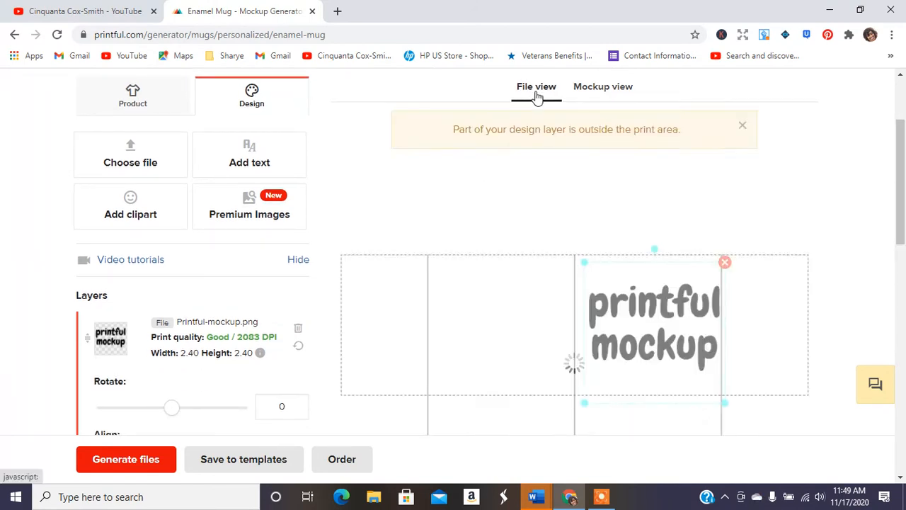
{"action": "left_click_drag", "start_coordinate": [690, 347], "coordinate": [718, 346]}
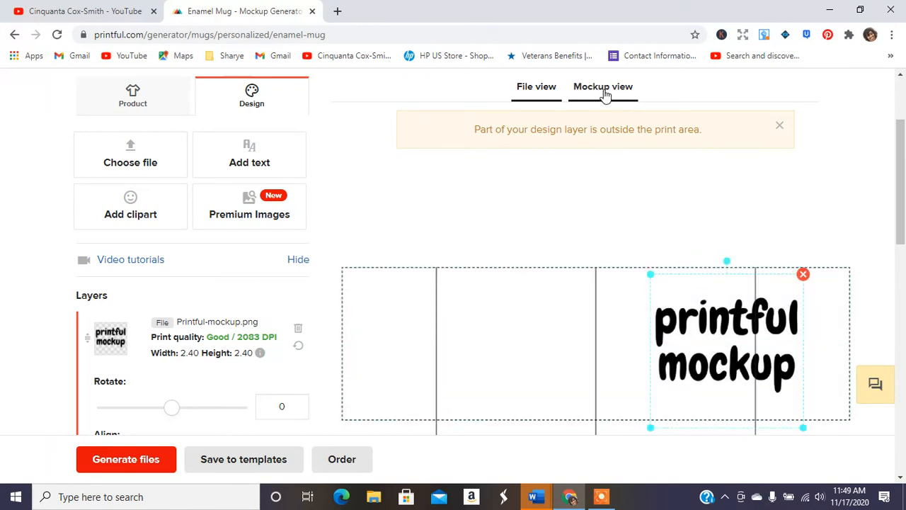
{"action": "left_click", "coordinate": [605, 94]}
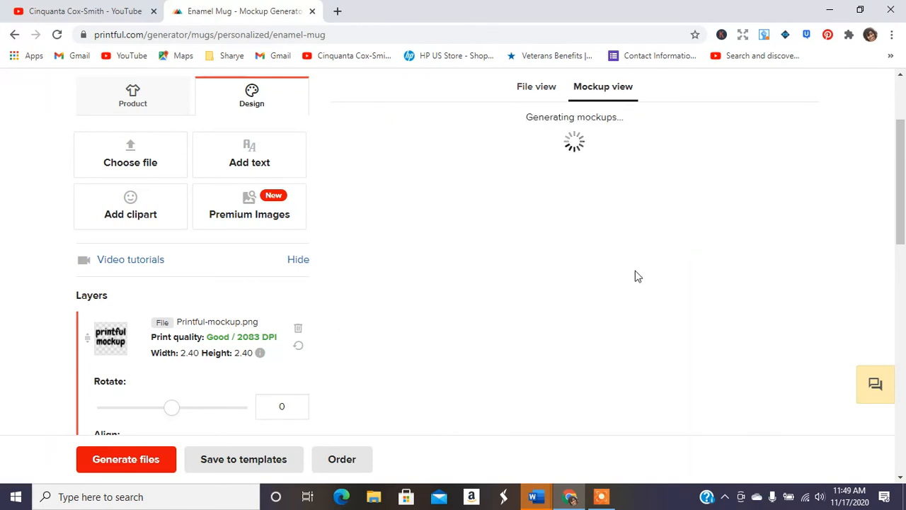
{"action": "left_click", "coordinate": [530, 99]}
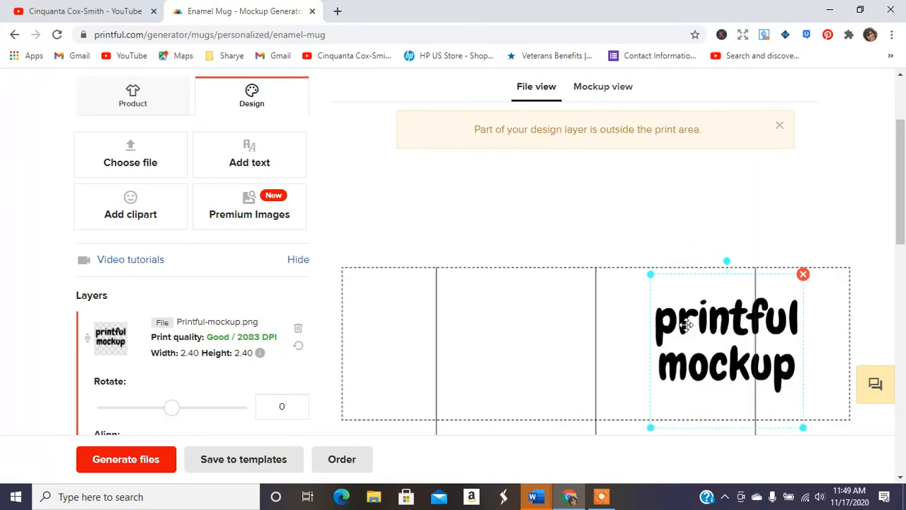
{"action": "left_click_drag", "start_coordinate": [686, 324], "coordinate": [712, 328]}
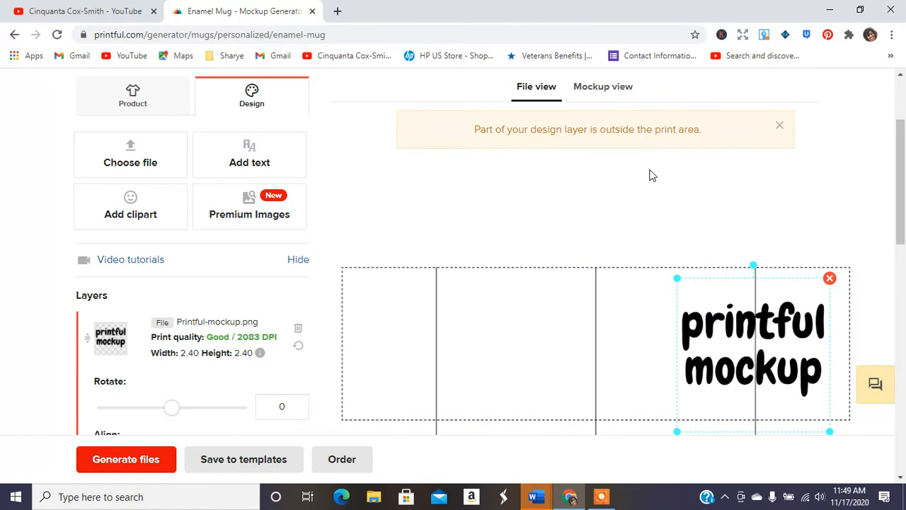
{"action": "left_click", "coordinate": [618, 92]}
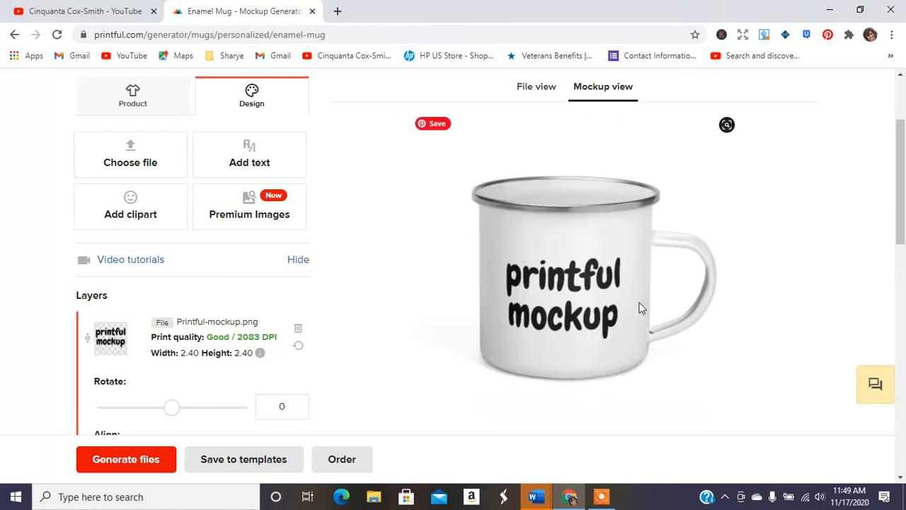
- Look through the mug's lifestyle previews, enlarging the forest moss scene and the dark tree stump scene
{"action": "left_click_drag", "start_coordinate": [901, 178], "coordinate": [896, 251]}
{"action": "left_click", "coordinate": [736, 246]}
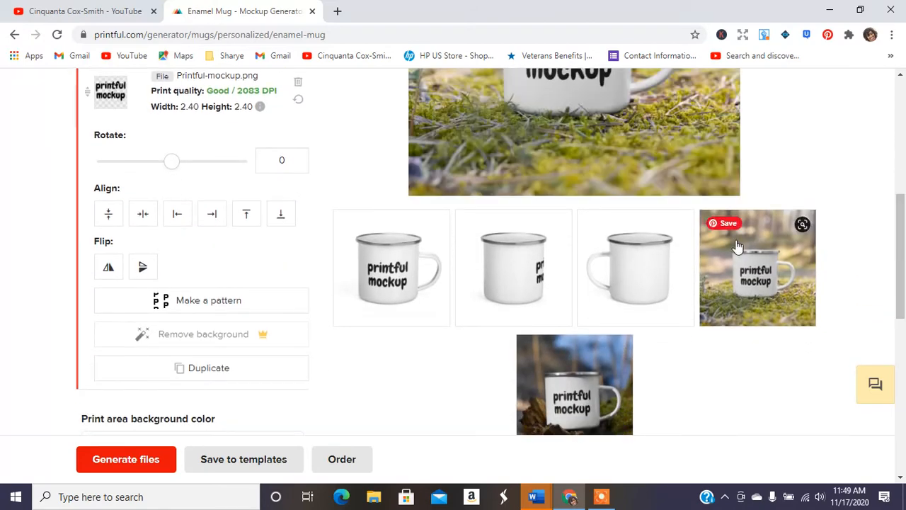
{"action": "scroll", "coordinate": [901, 236], "scroll_direction": "up", "scroll_amount": 3}
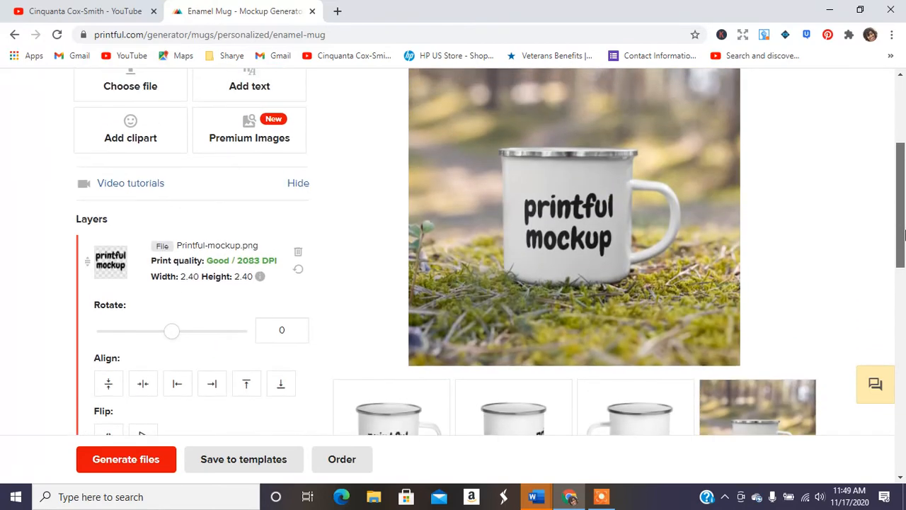
{"action": "scroll", "coordinate": [901, 236], "scroll_direction": "down", "scroll_amount": 3}
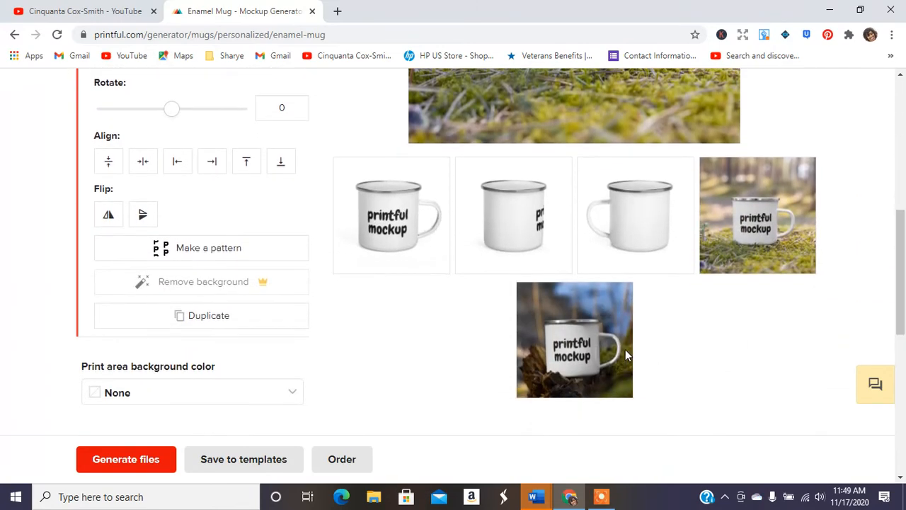
{"action": "left_click", "coordinate": [584, 342]}
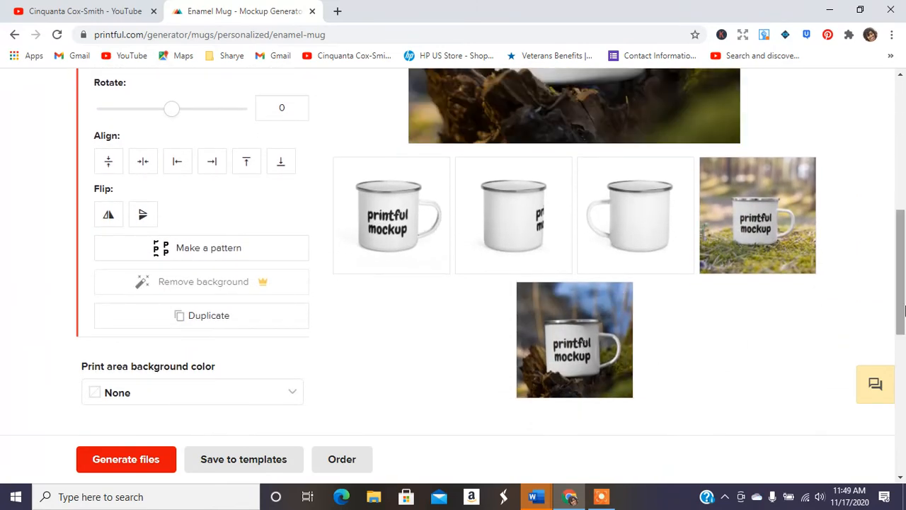
- Proceed to file generation for the mug and select the Lifestyle 4 and Lifestyle 6 mockup styles
{"action": "left_click_drag", "start_coordinate": [904, 342], "coordinate": [712, 361]}
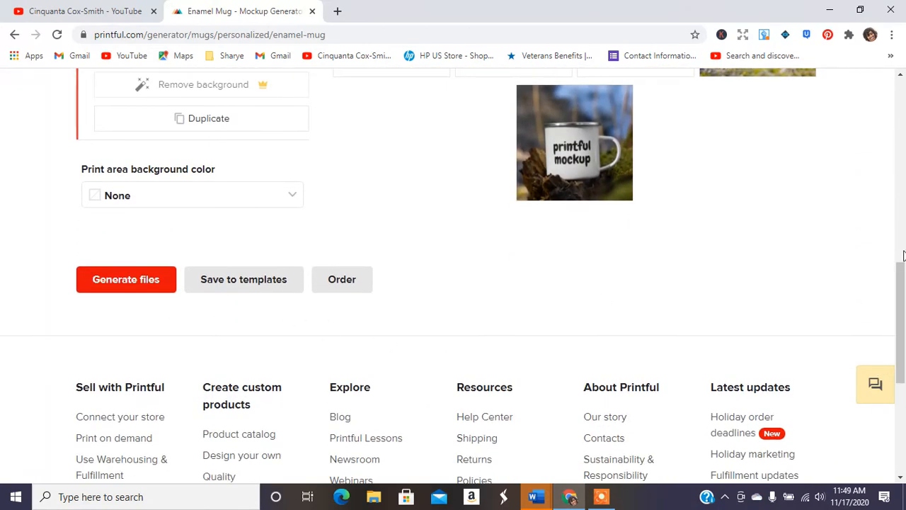
{"action": "left_click_drag", "start_coordinate": [903, 255], "coordinate": [903, 329]}
{"action": "left_click", "coordinate": [115, 185]}
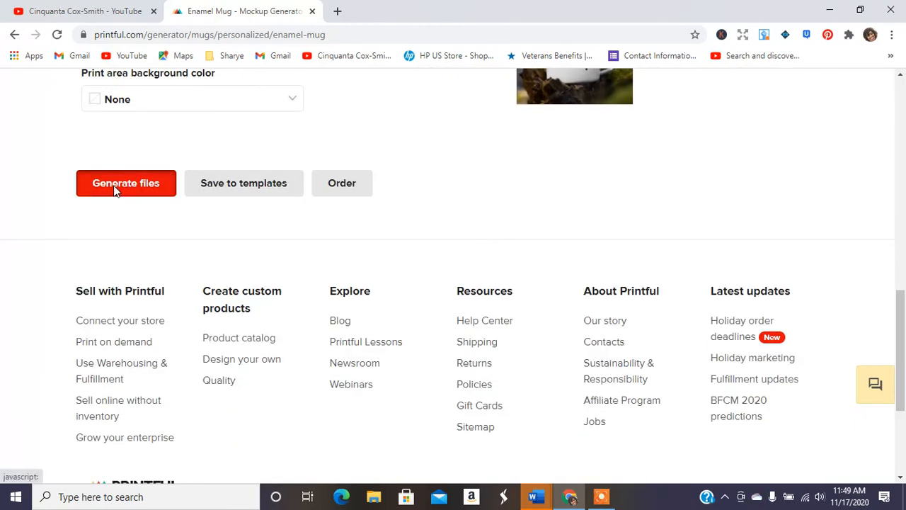
{"action": "left_click_drag", "start_coordinate": [904, 268], "coordinate": [899, 223]}
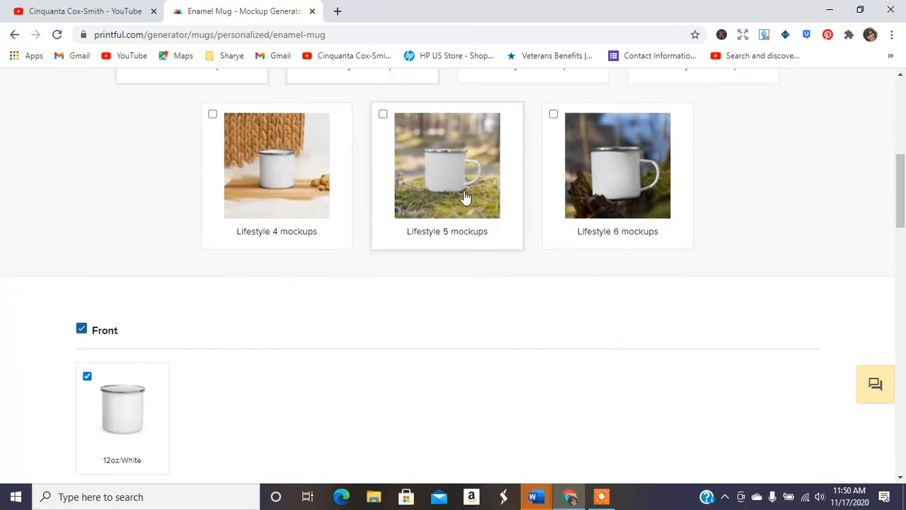
{"action": "left_click", "coordinate": [336, 182]}
{"action": "left_click", "coordinate": [592, 195]}
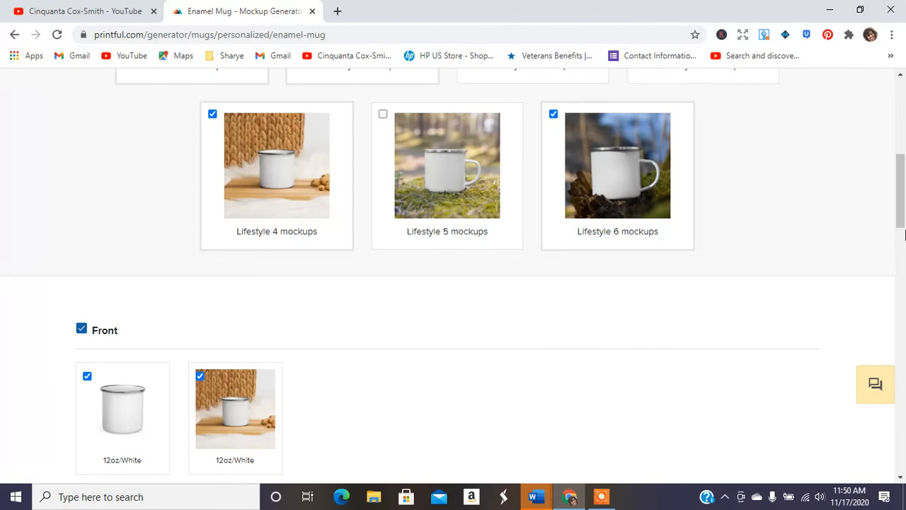
- Change the base file name of the generated mug mockups to PrintfulMockupMug
{"action": "left_click_drag", "start_coordinate": [905, 200], "coordinate": [905, 361]}
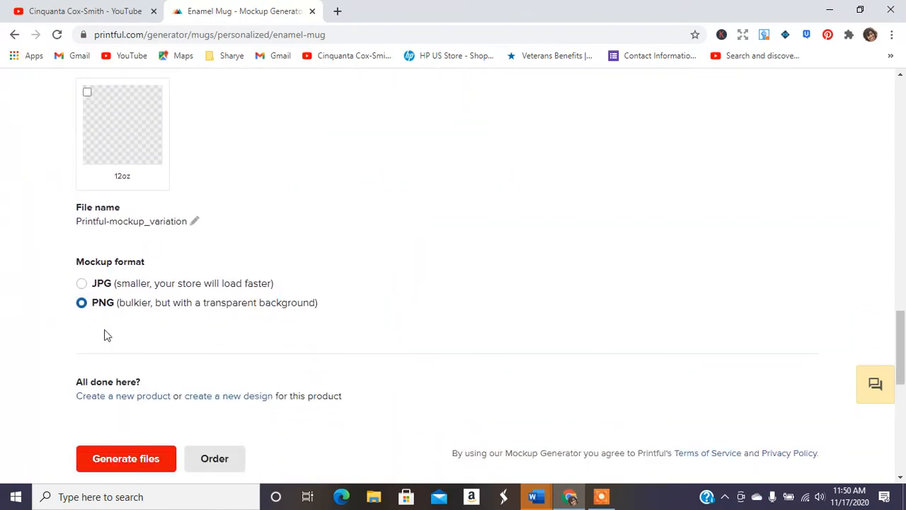
{"action": "left_click", "coordinate": [198, 221]}
{"action": "key", "text": "BackSpace"}
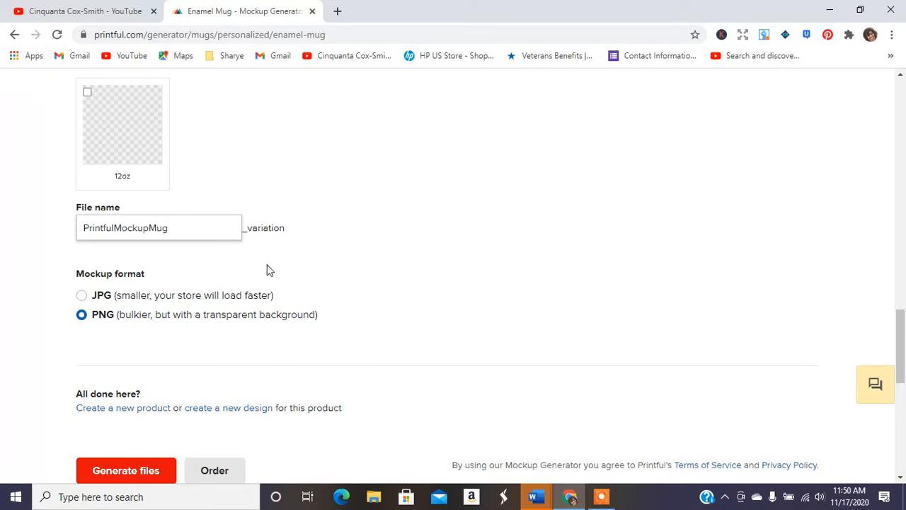
{"action": "left_click", "coordinate": [287, 269]}
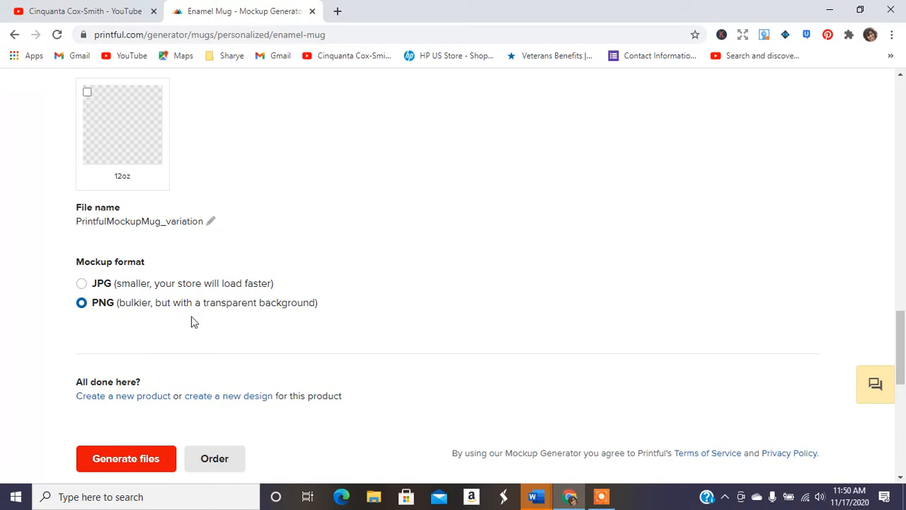
- Generate and download the mug mockup files, and open the downloaded PrintfulMockupMug.zip archive
{"action": "left_click", "coordinate": [130, 461]}
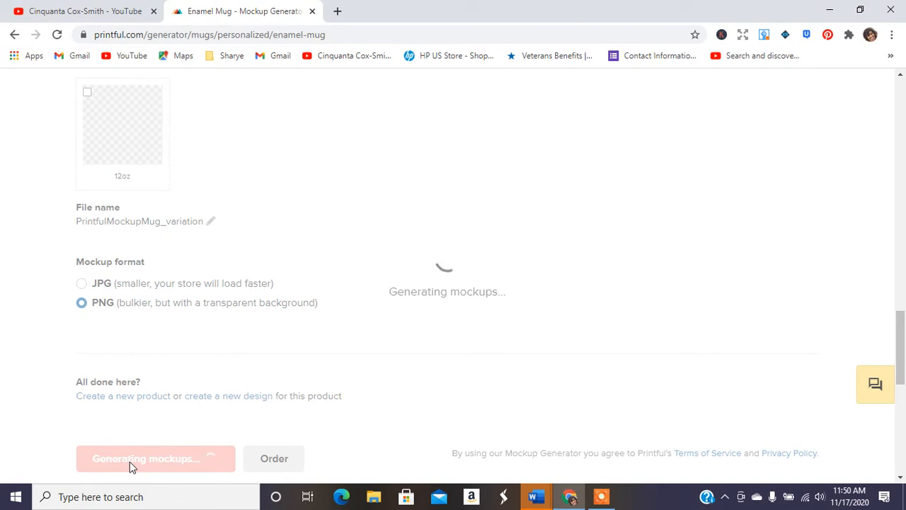
{"action": "left_click", "coordinate": [123, 461]}
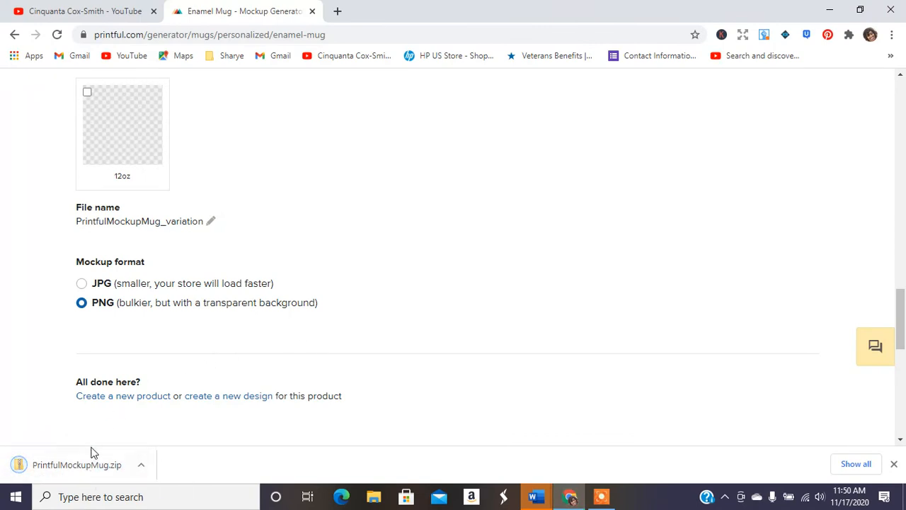
{"action": "left_click", "coordinate": [80, 465]}
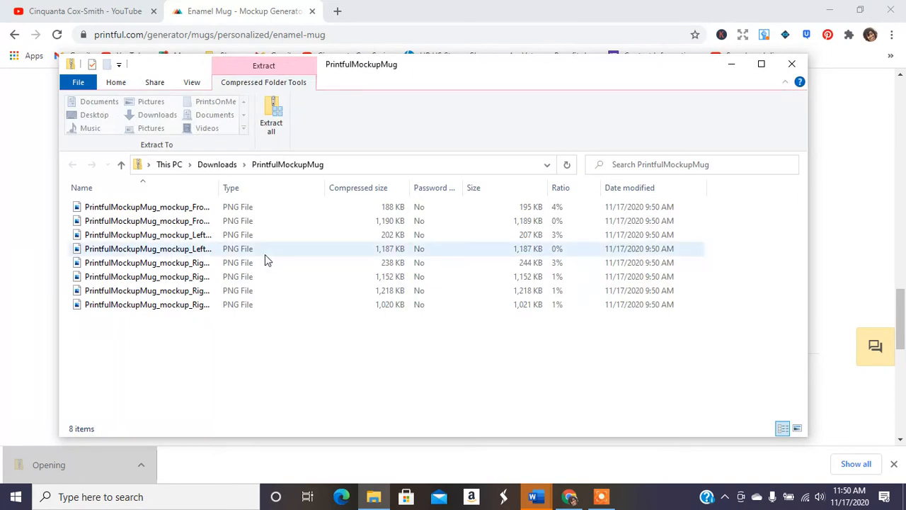
- Extract all mug mockups to the PrintfulMockupMug folder in Downloads, and close the extracted folder and archive windows
{"action": "left_click", "coordinate": [271, 124]}
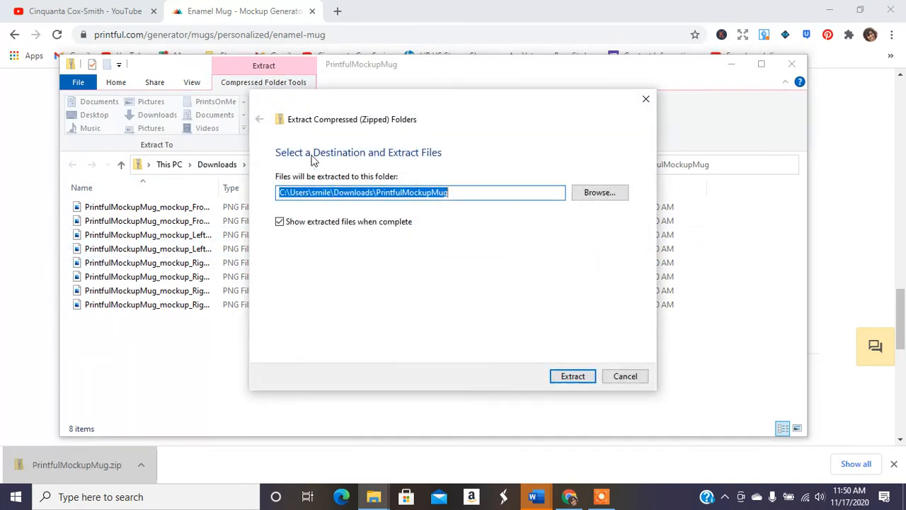
{"action": "left_click", "coordinate": [572, 382]}
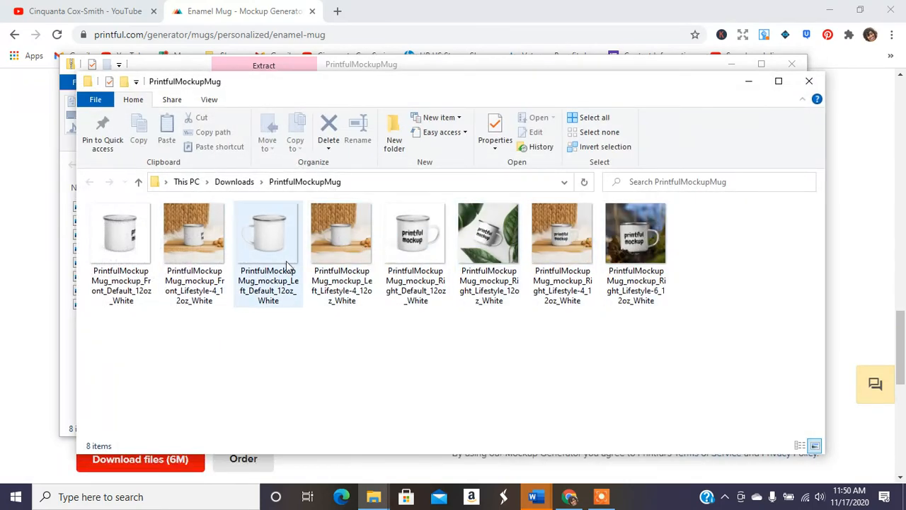
{"action": "left_click", "coordinate": [809, 81]}
{"action": "left_click", "coordinate": [790, 65]}
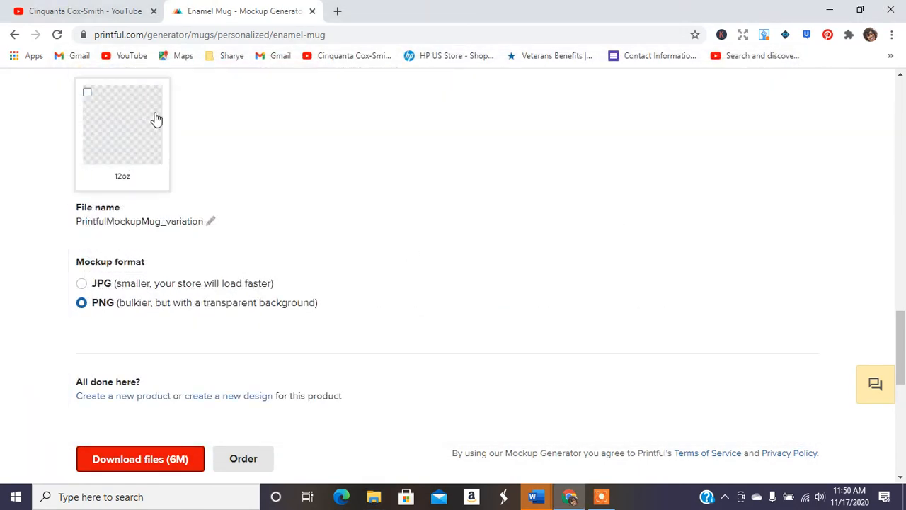
- Switch to the YouTube channel's home page
{"action": "left_click", "coordinate": [62, 8]}
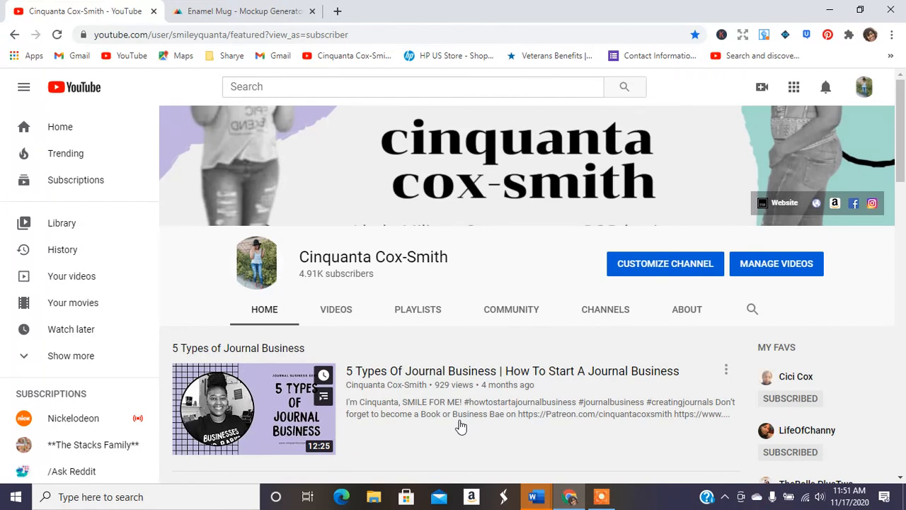
{"action": "left_click", "coordinate": [600, 498]}
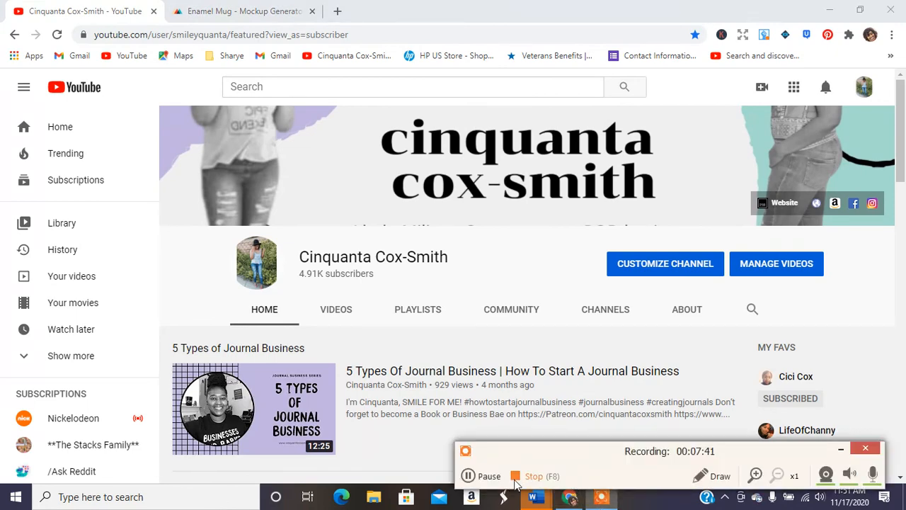